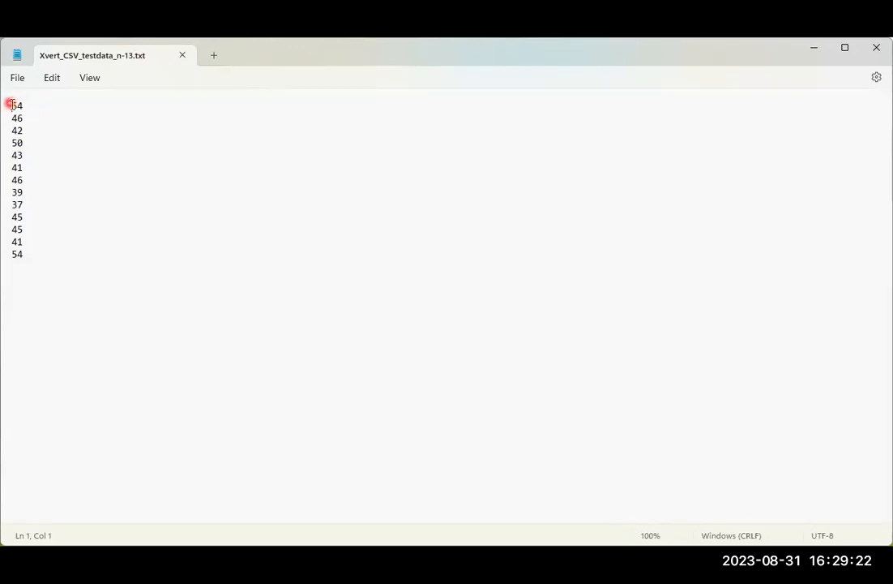
- Compare the sample one-column text file with the data input examples in the two project PDFs
drag(12, 106, 21, 255)
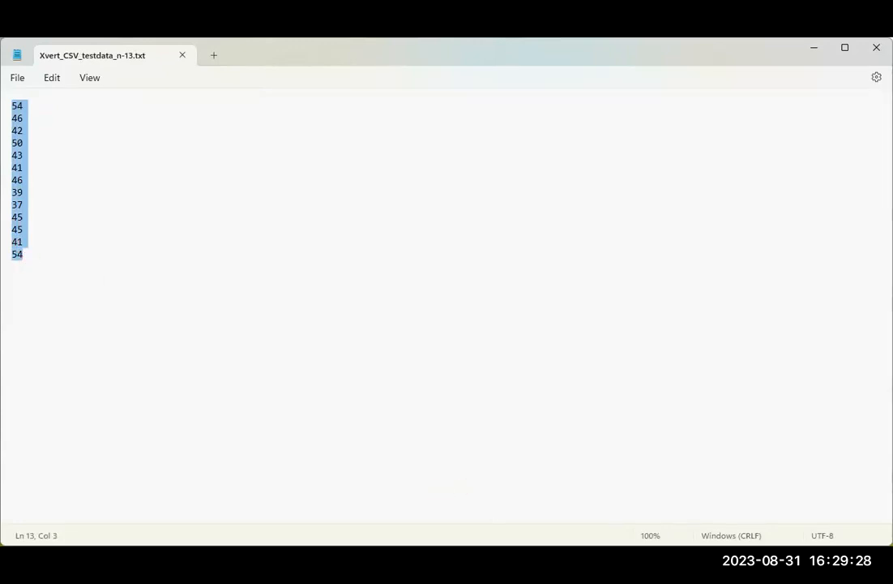
key(alt+Tab)
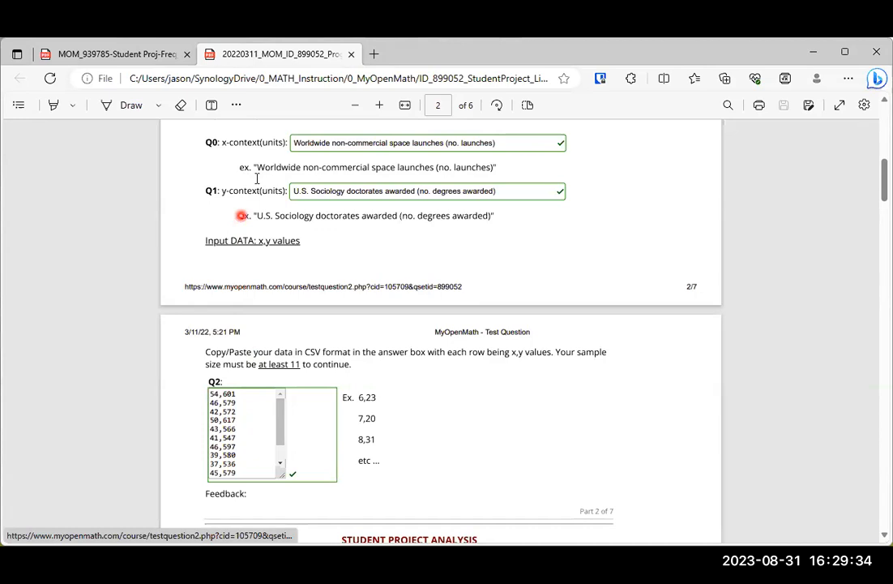
click(151, 57)
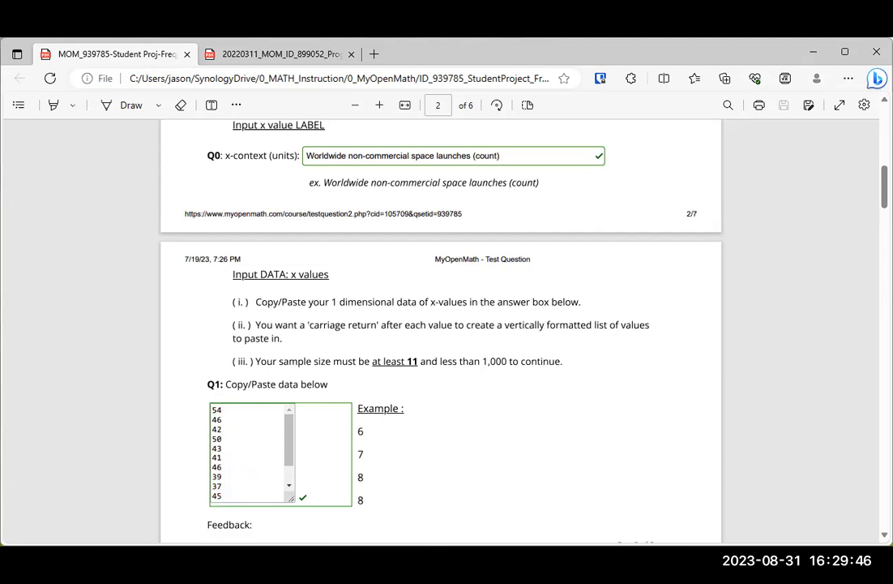
key(alt+Tab)
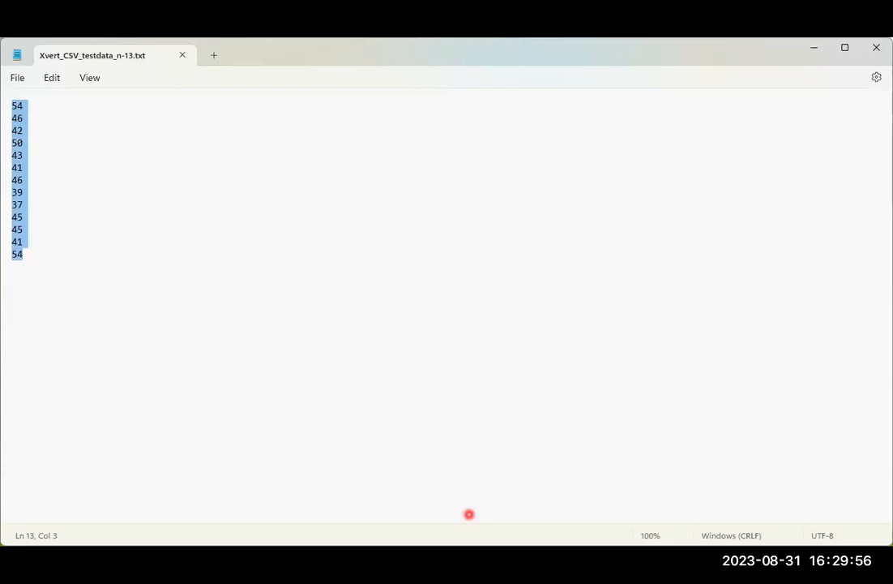
- Switch to the coasters spreadsheet in Google Sheets and highlight the Height column of the RAW DATA sheet
key(alt+Tab)
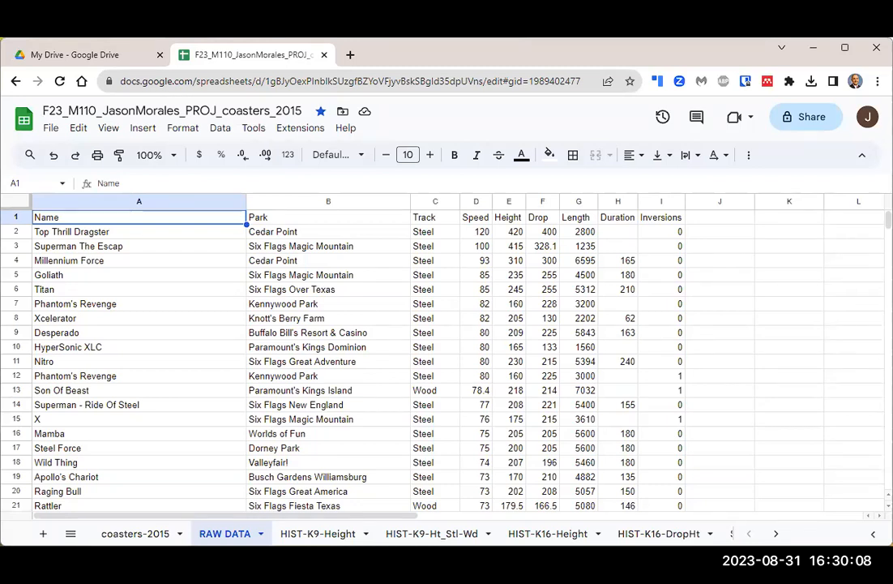
key(alt+Tab)
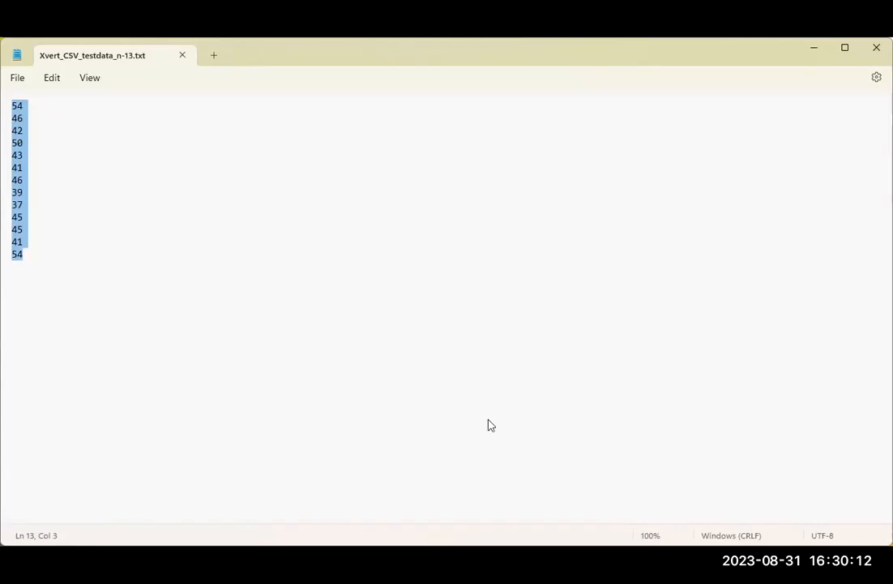
key(alt+Tab)
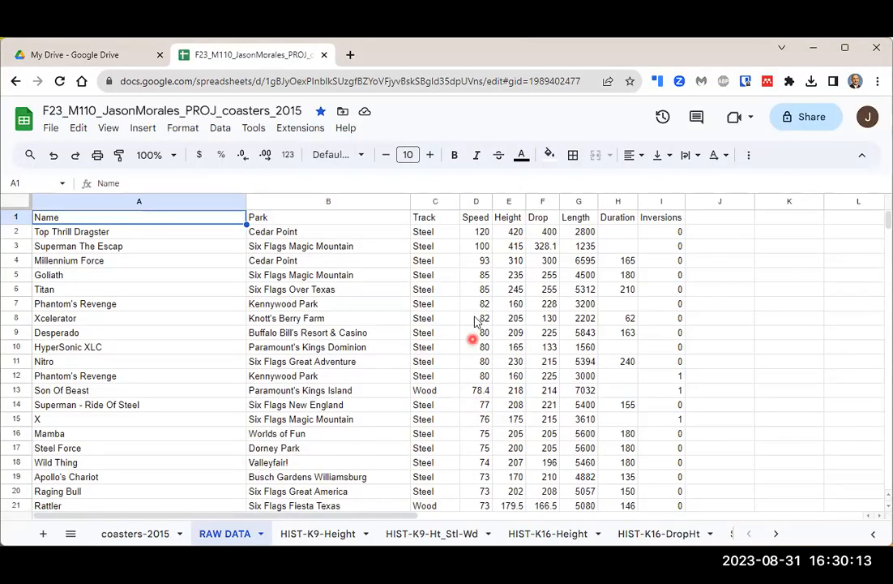
click(513, 233)
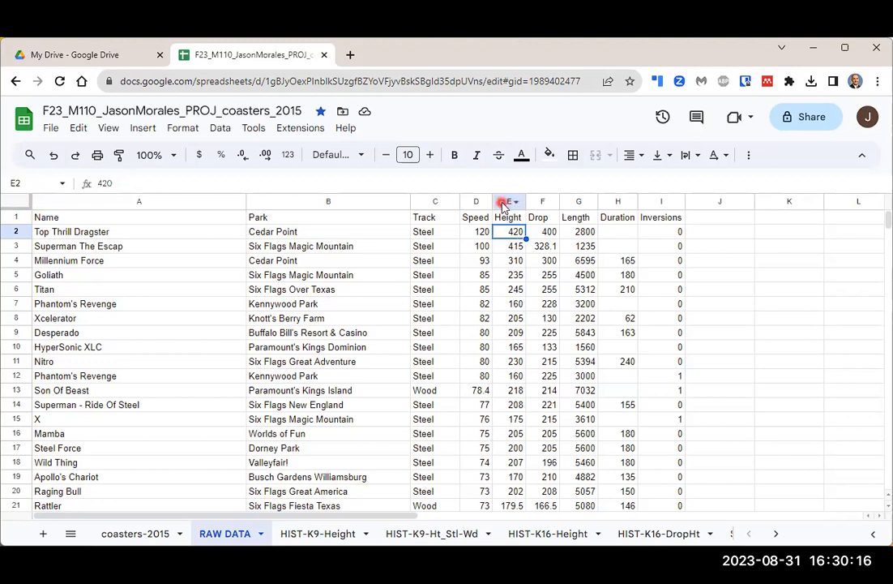
click(503, 203)
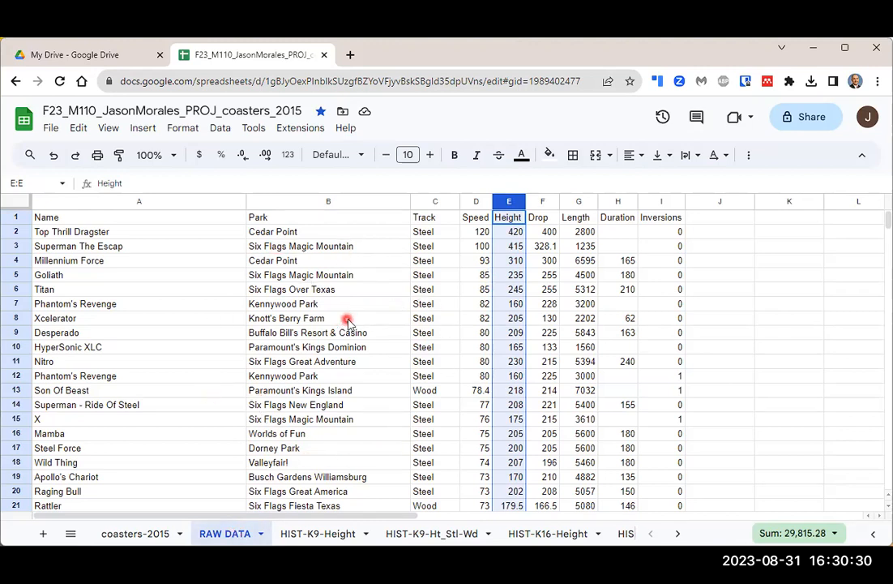
- Duplicate the RAW DATA sheet and rename the copy Height-Only
click(260, 535)
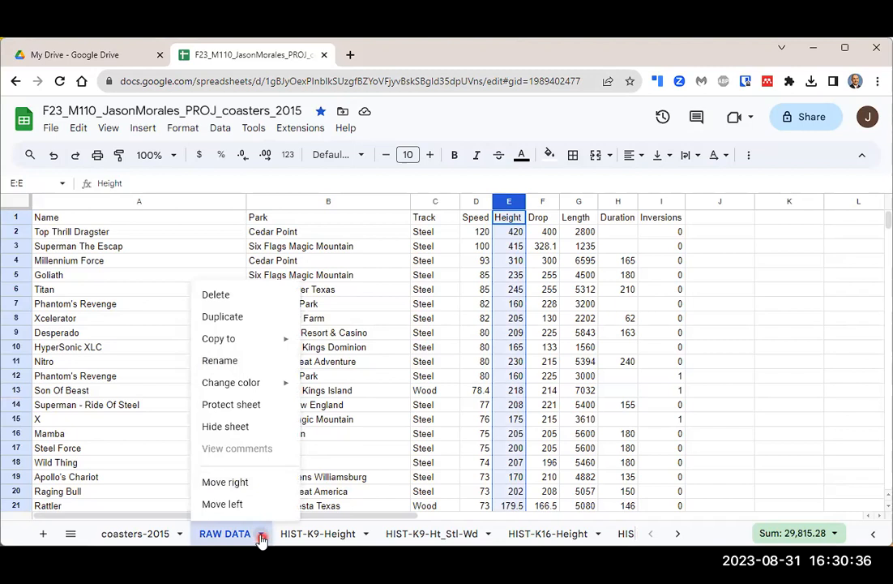
click(248, 318)
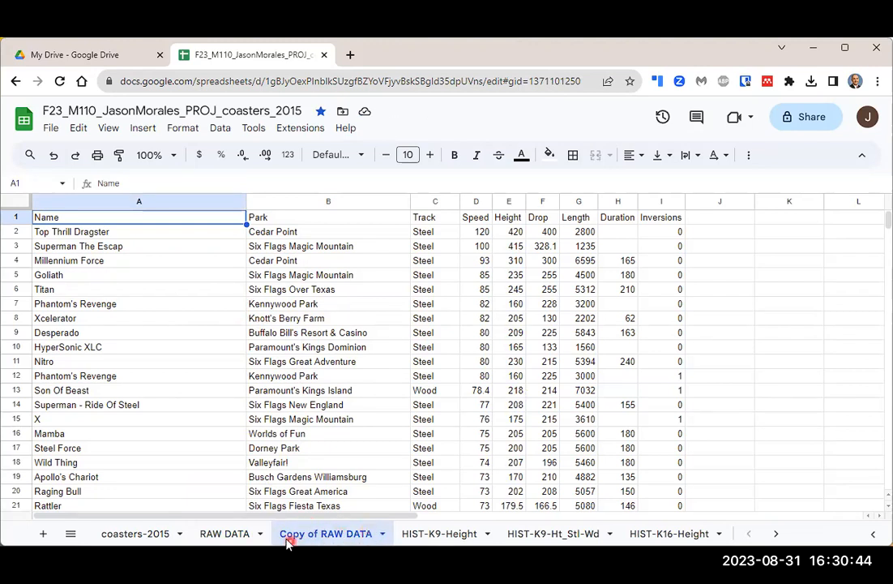
double_click(335, 537)
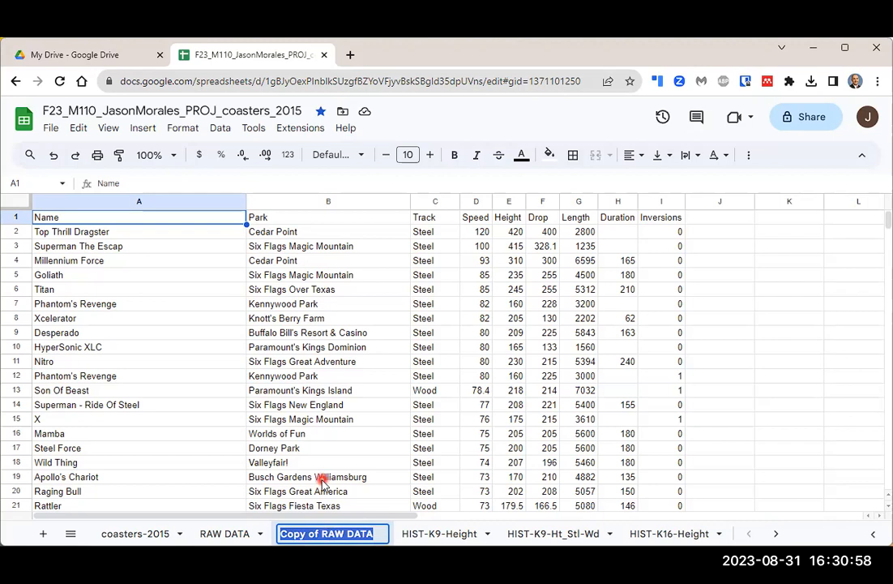
text(Height)
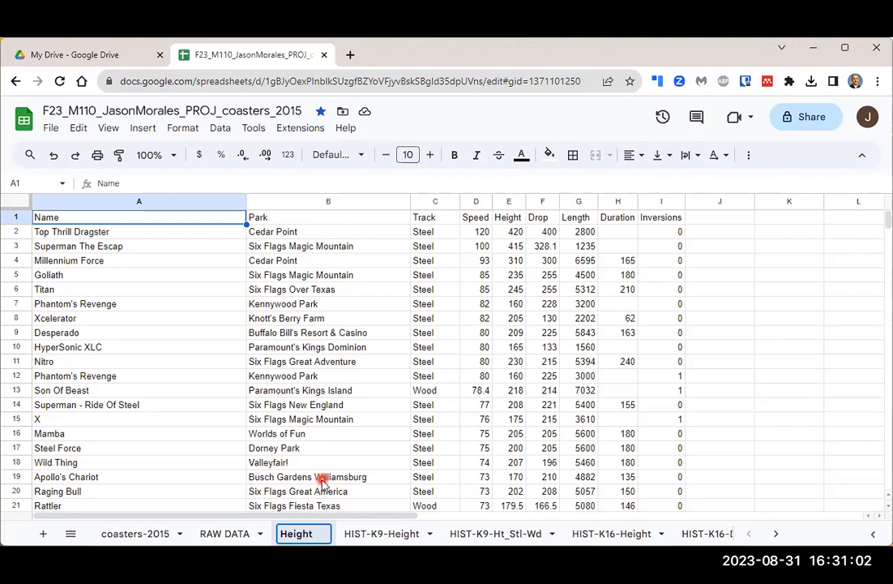
key(BackSpace)
text(-Only)
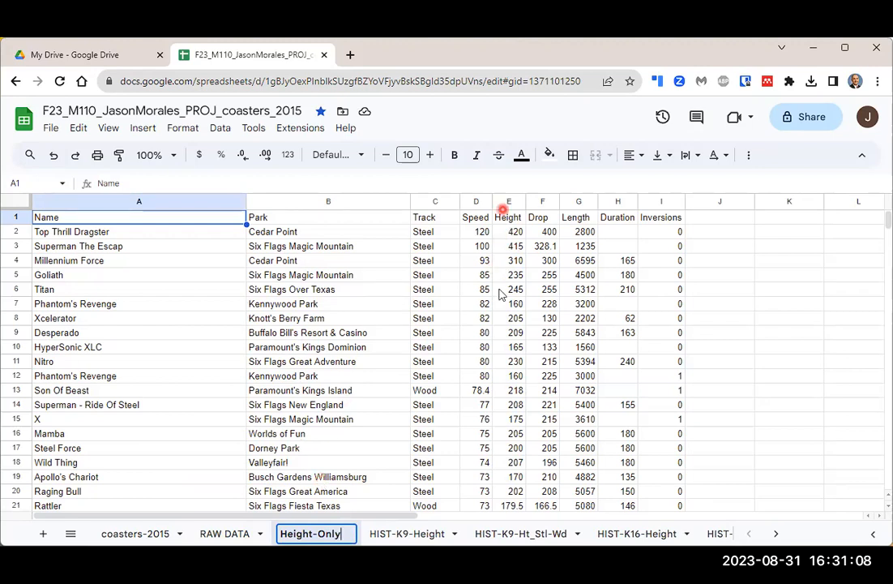
key(Return)
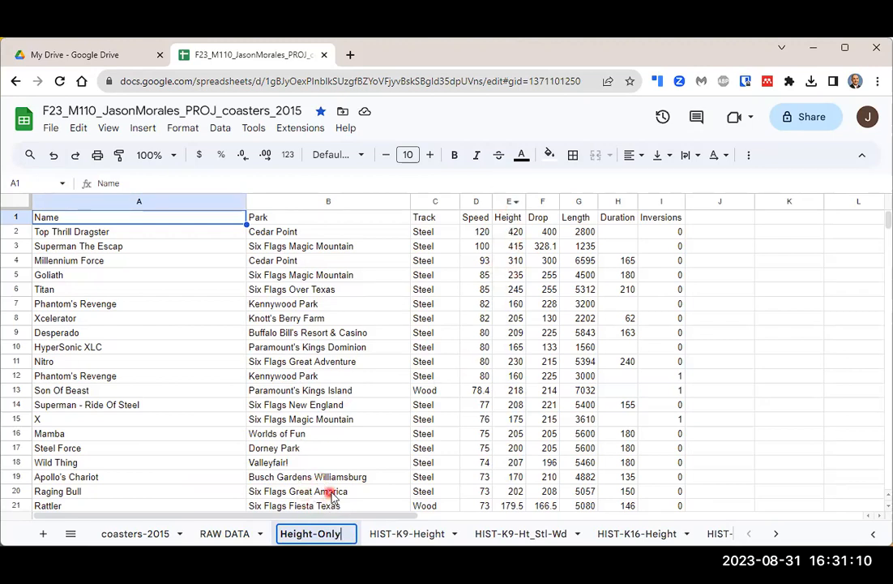
click(362, 479)
click(316, 534)
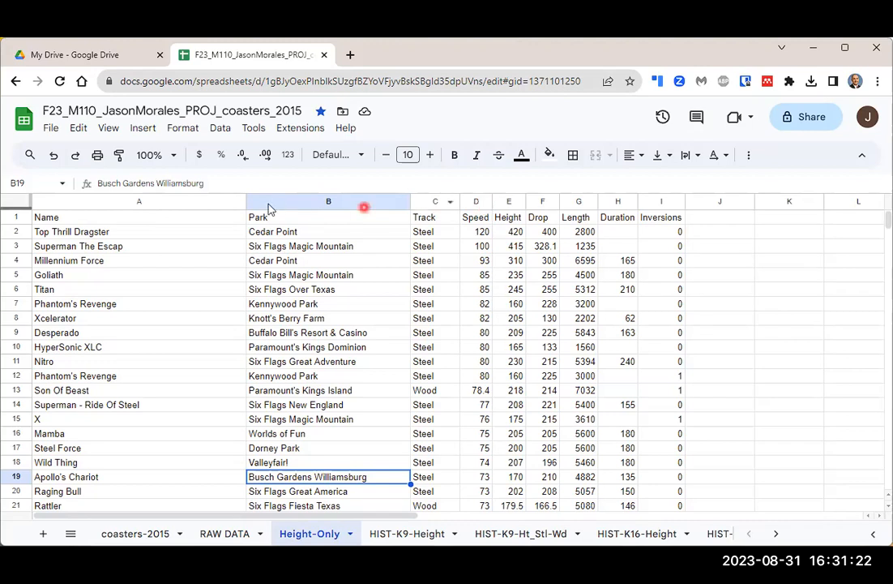
- Delete columns A through D, Name to Speed, from the Height-Only sheet
click(203, 203)
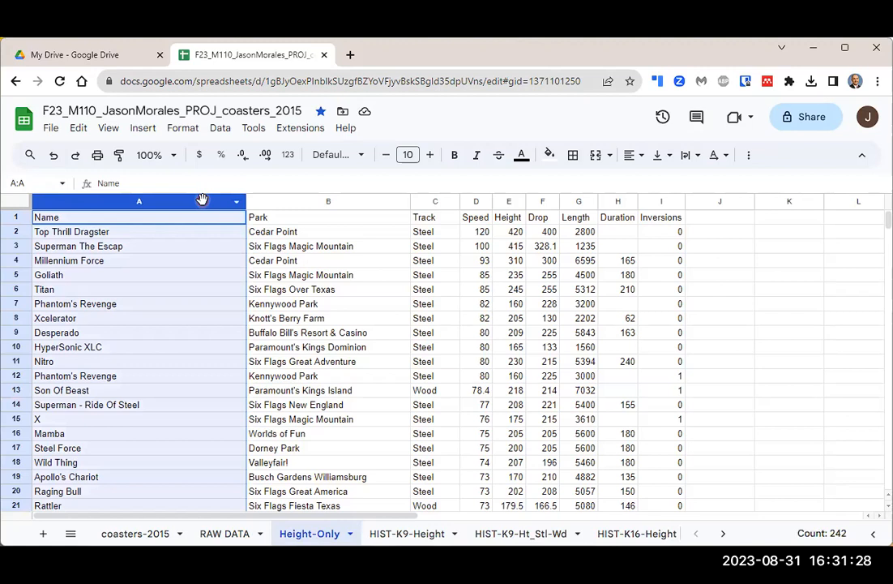
shift+click(470, 203)
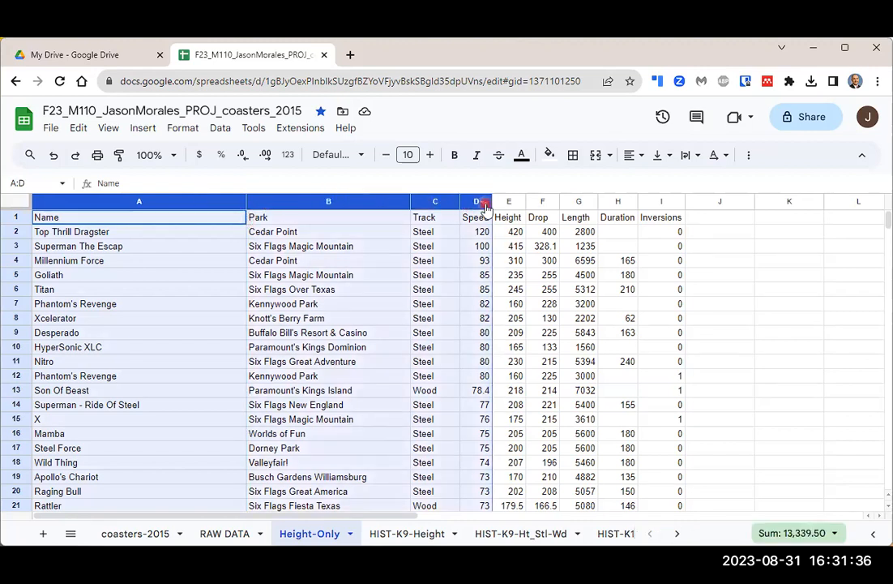
right_click(363, 204)
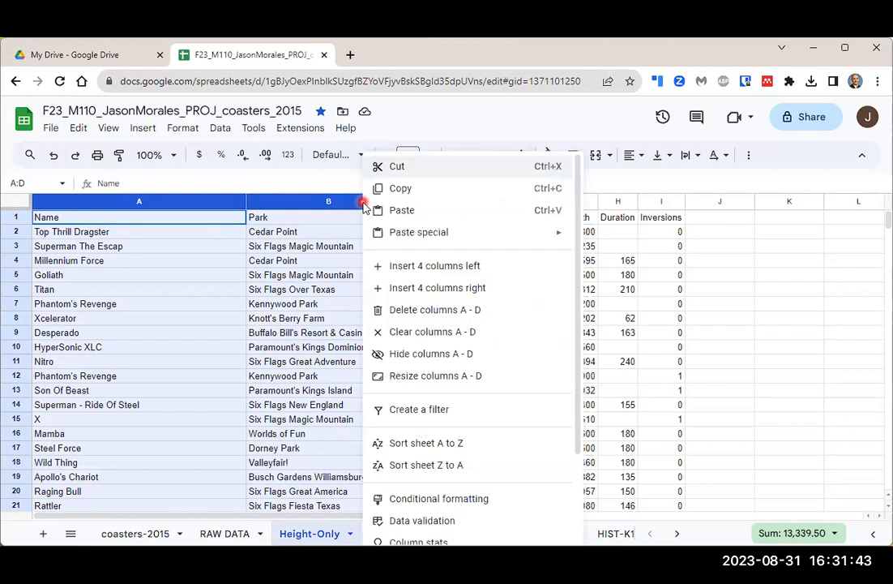
click(410, 314)
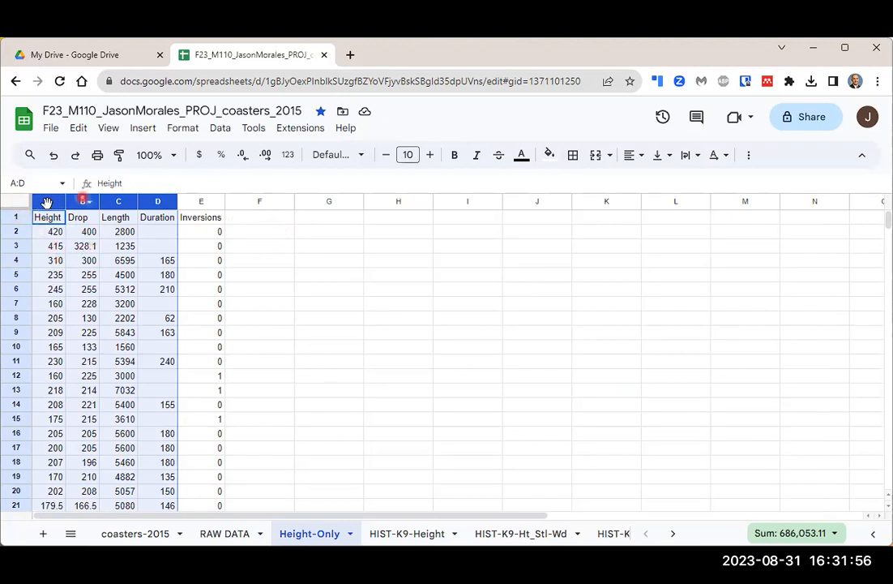
click(260, 233)
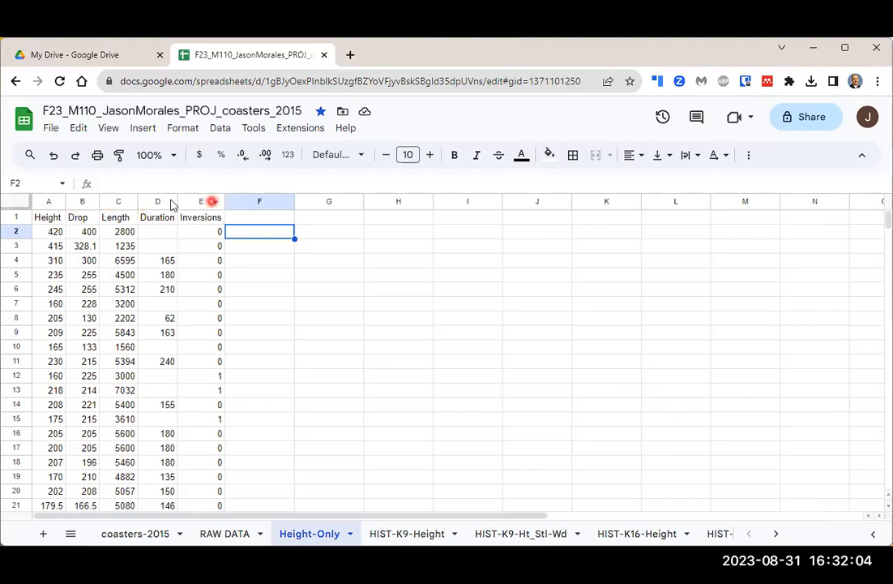
- Delete the Drop, Length, Duration and Inversions columns, B through E, from the Height-Only sheet
click(80, 203)
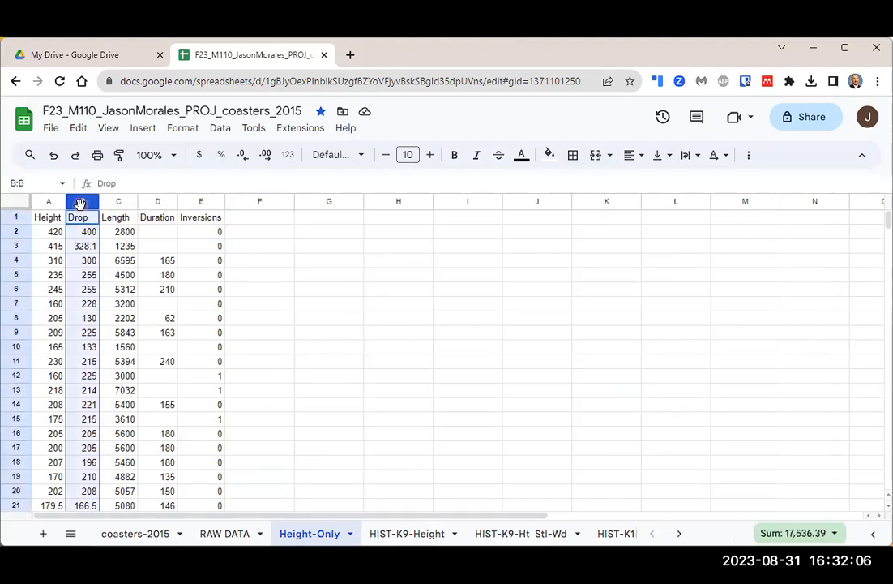
shift+click(199, 202)
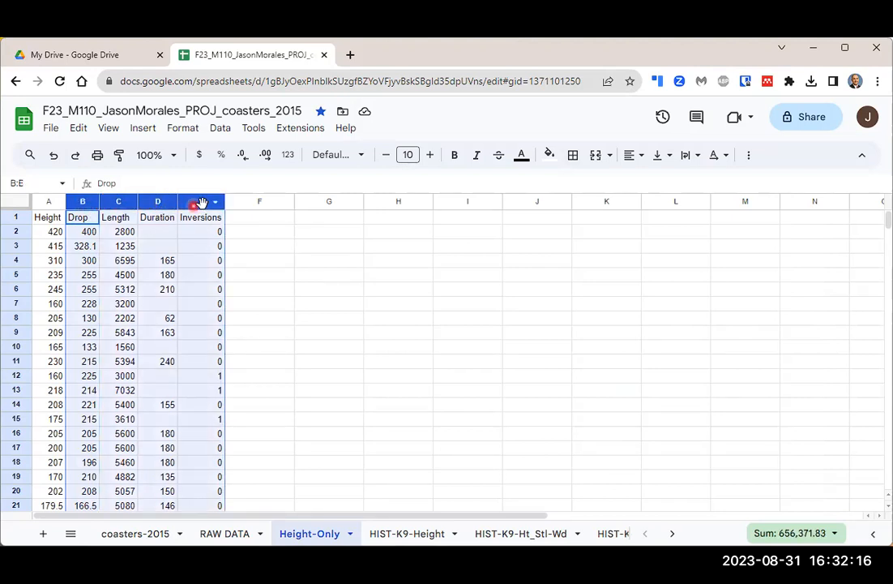
right_click(151, 202)
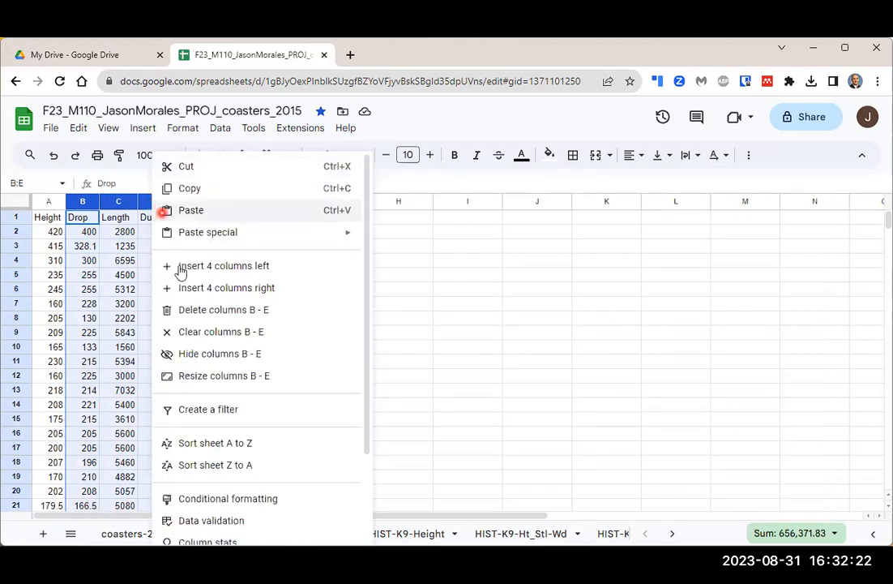
click(194, 312)
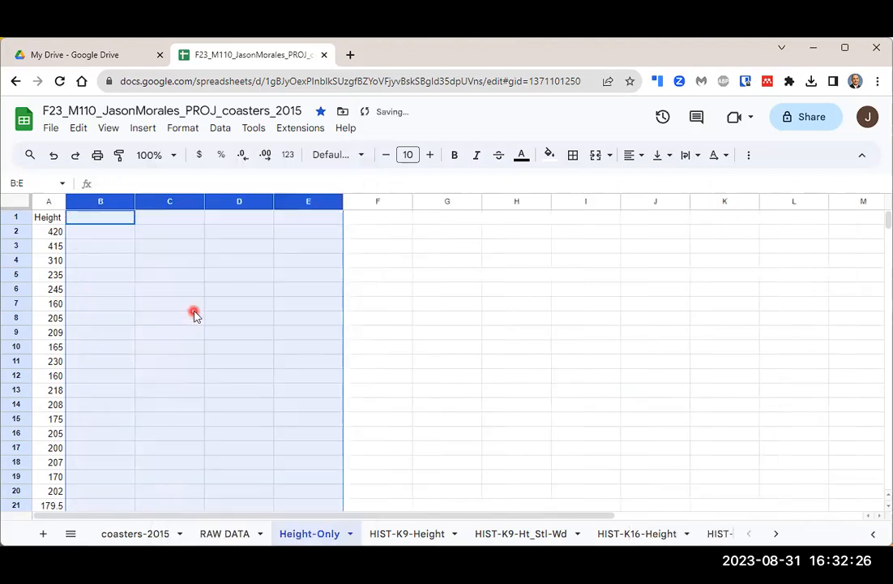
click(286, 242)
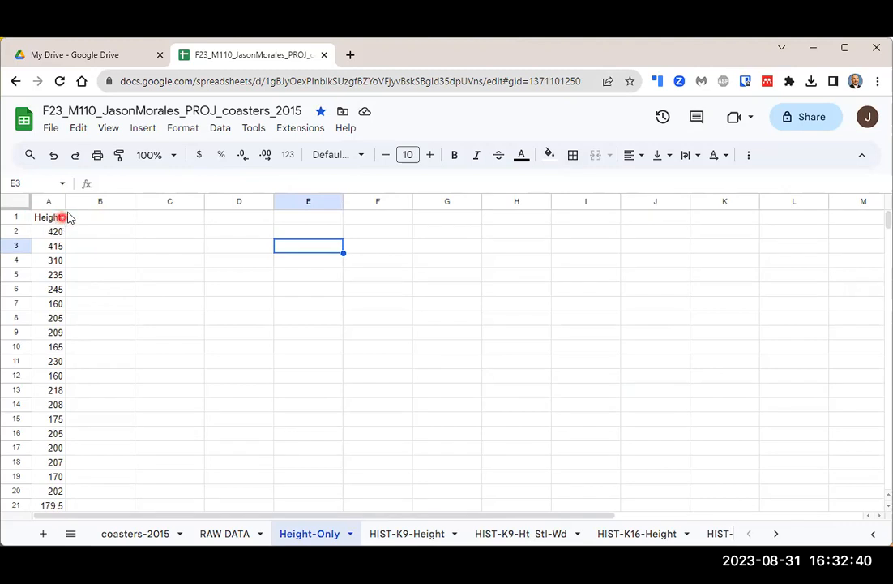
- Delete the header row containing the Height label so that only the numeric values are left
click(13, 218)
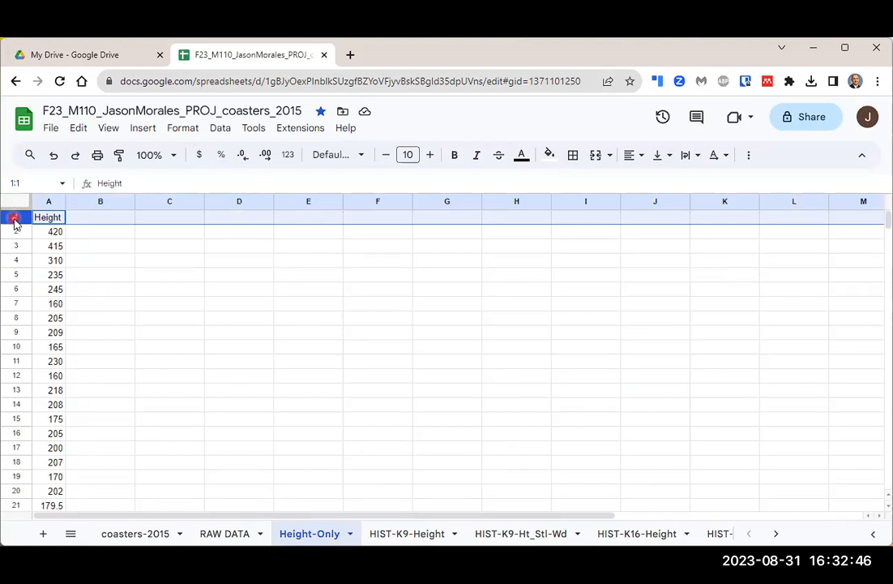
right_click(14, 217)
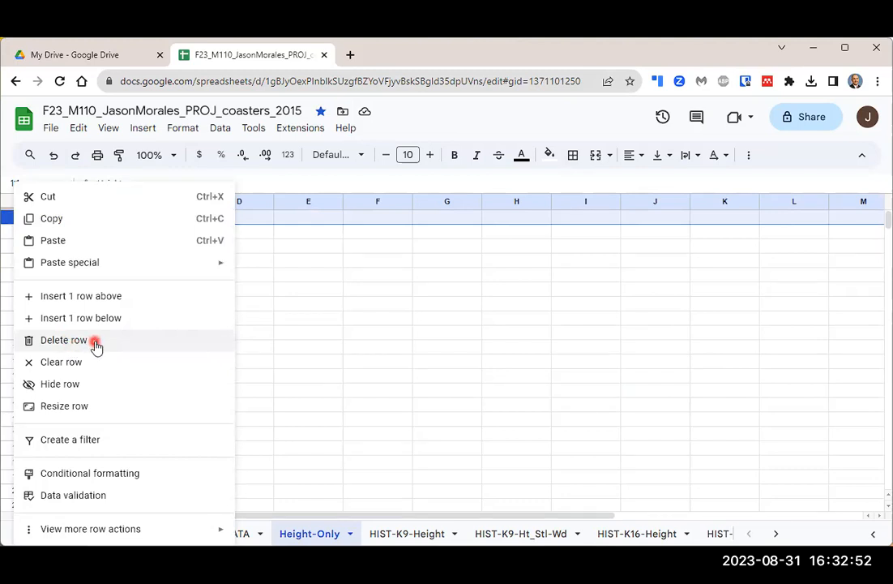
click(95, 343)
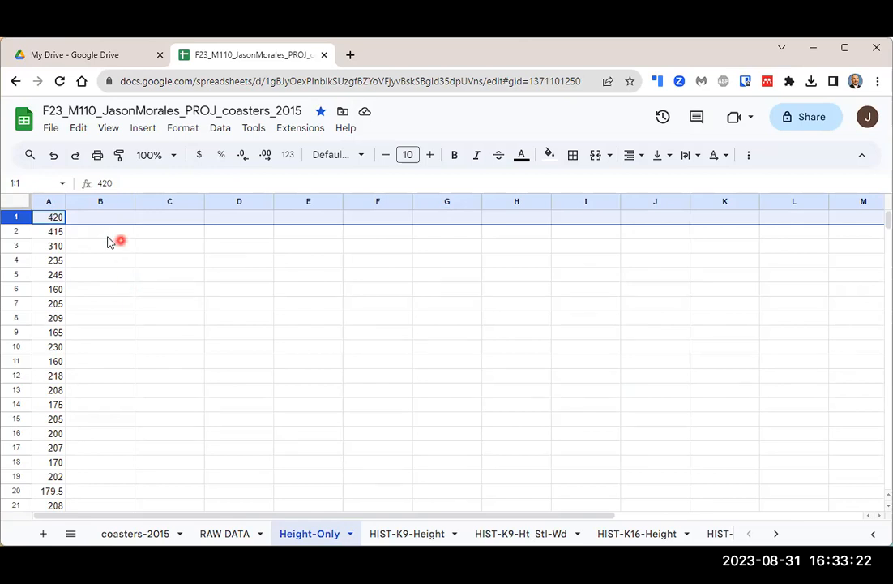
click(114, 276)
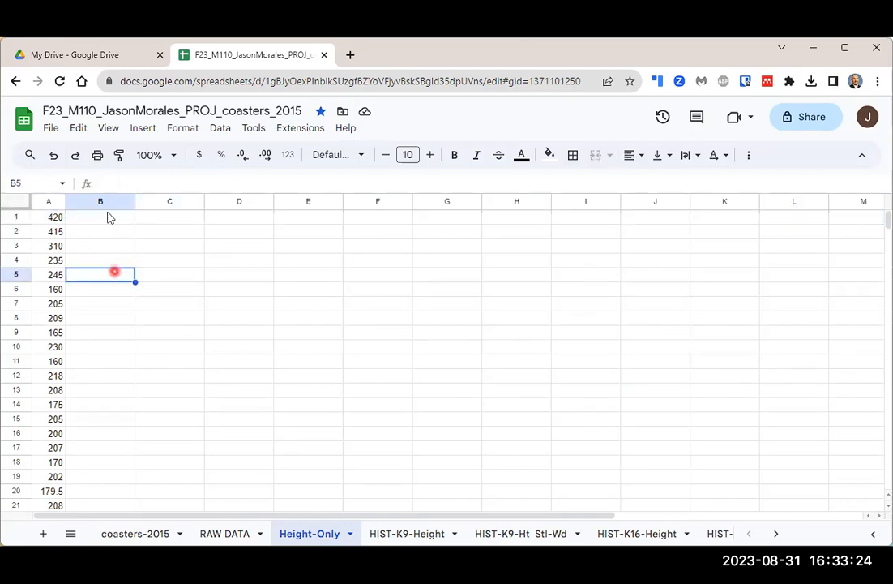
- Download the Height-Only sheet as a comma-separated values (.csv) file into the Downloads folder, keeping the suggested file name
click(51, 128)
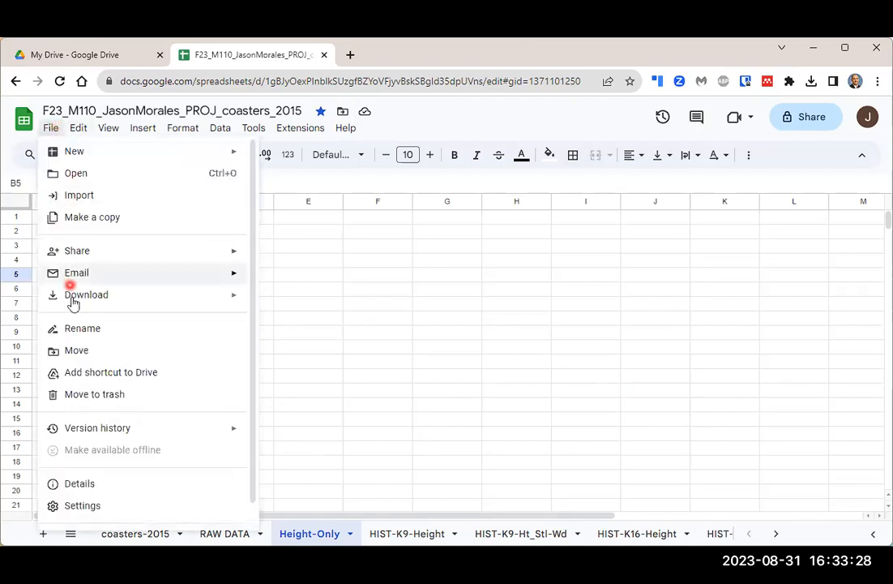
mouse_move(72, 301)
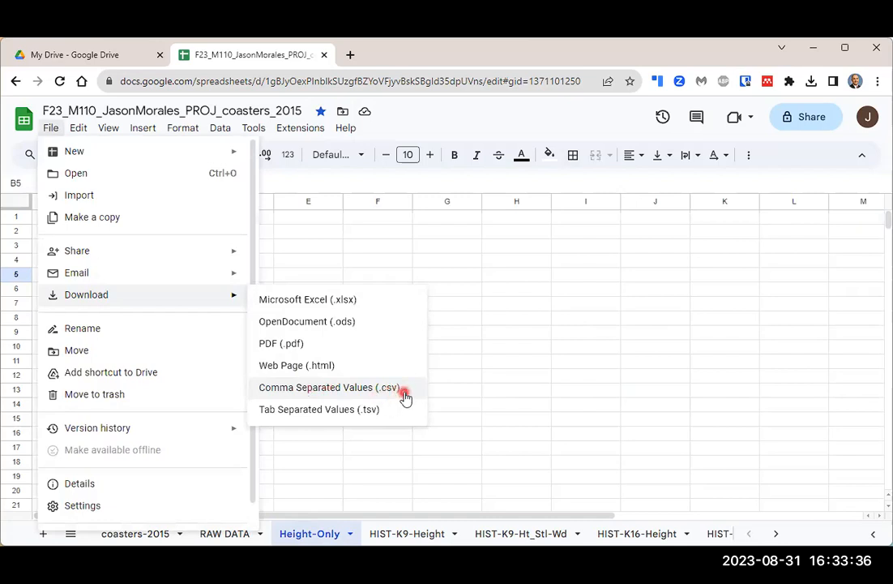
click(349, 389)
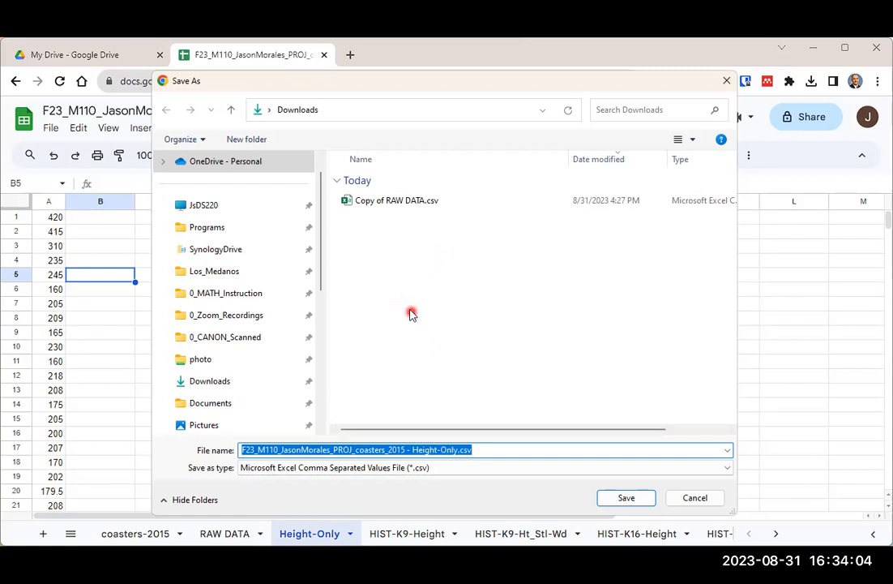
click(218, 383)
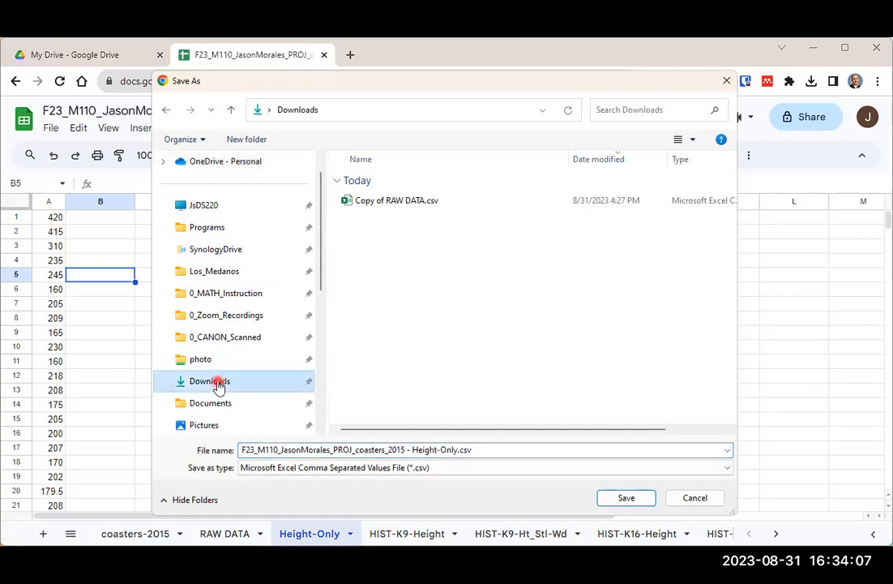
click(627, 498)
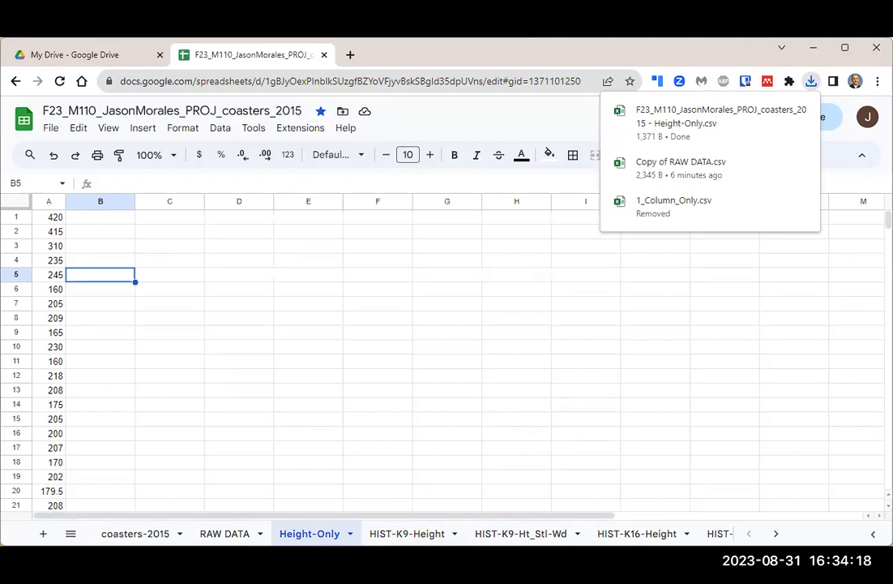
- Switch to the Downloads folder in File Explorer and open the downloaded Height-Only CSV file with Notepad
click(297, 491)
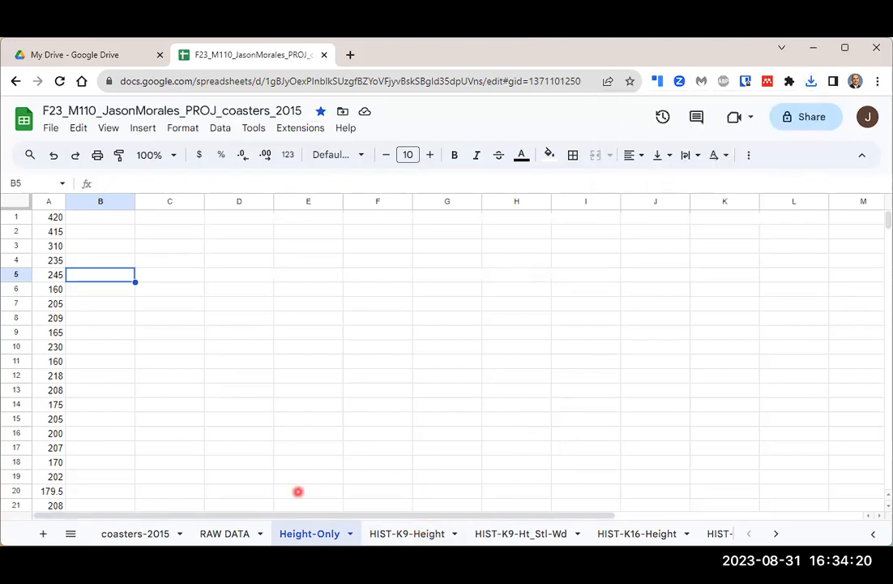
key(alt+Tab)
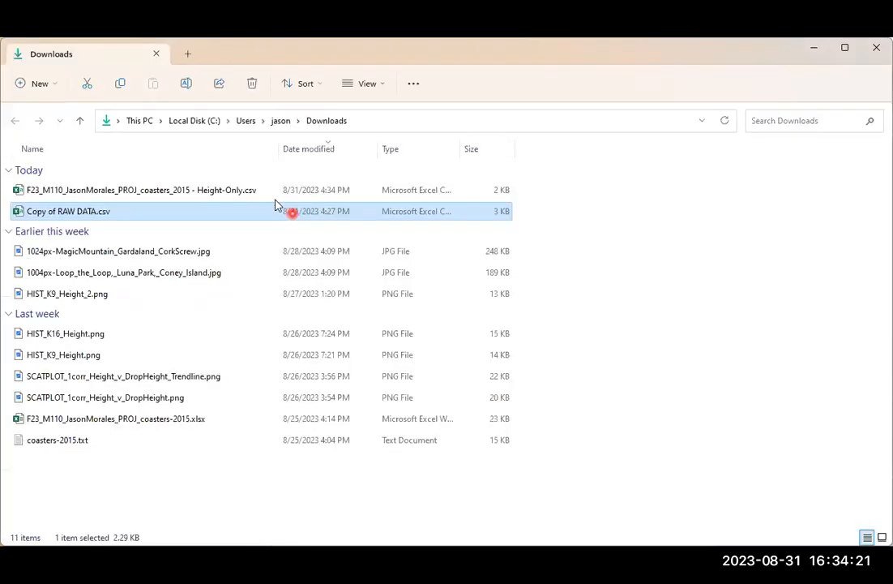
click(201, 194)
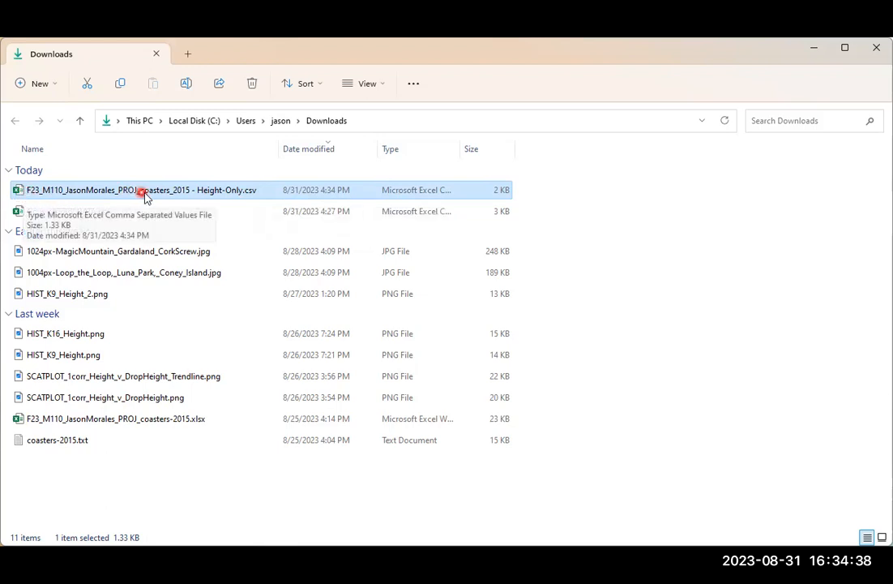
right_click(206, 194)
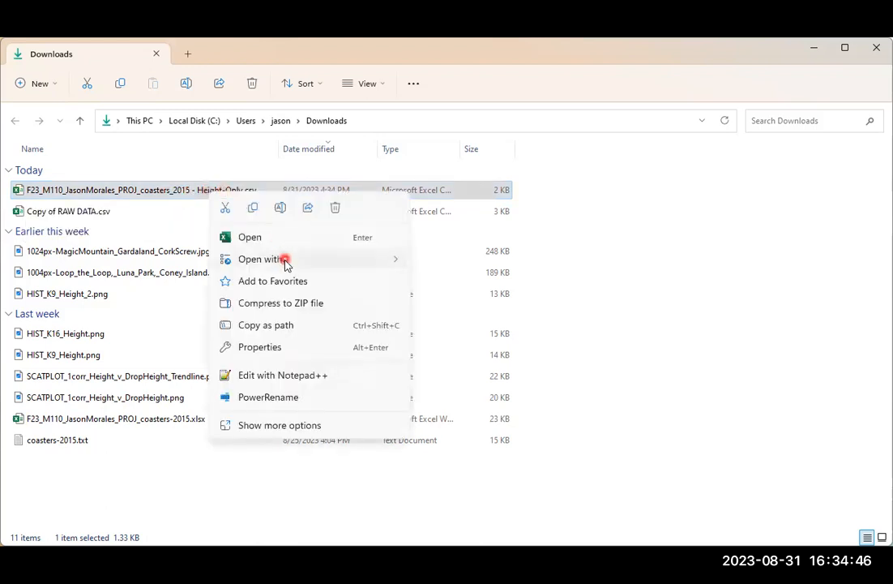
mouse_move(285, 262)
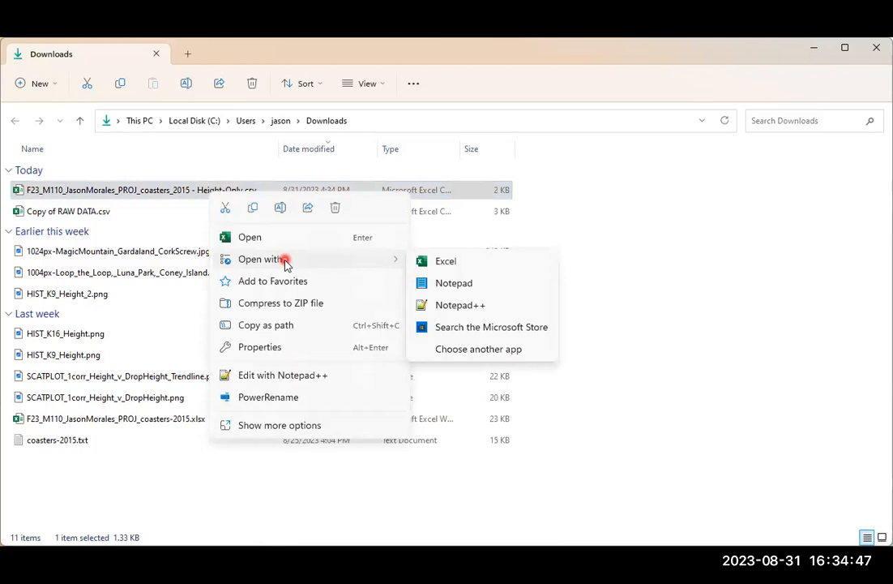
click(477, 289)
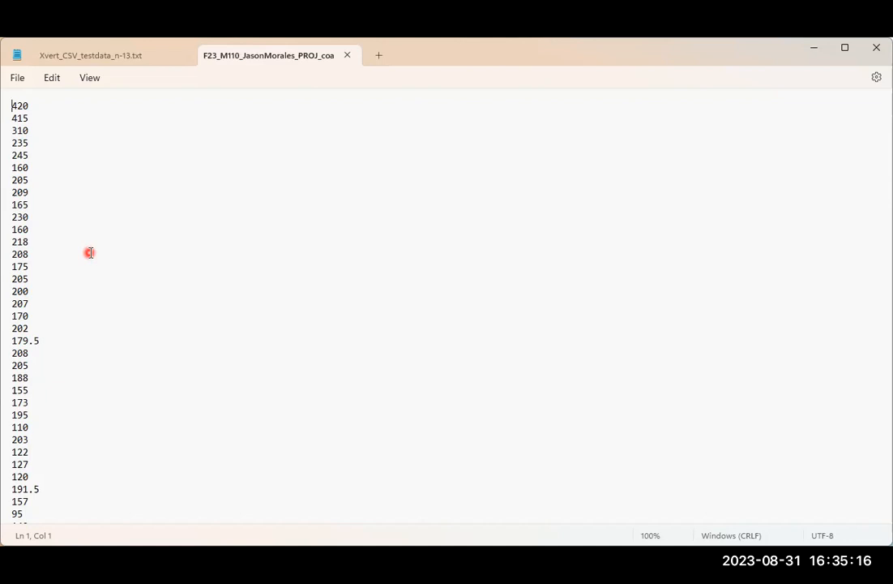
- Select all the height values in the text file and copy them to the clipboard
key(ctrl+a)
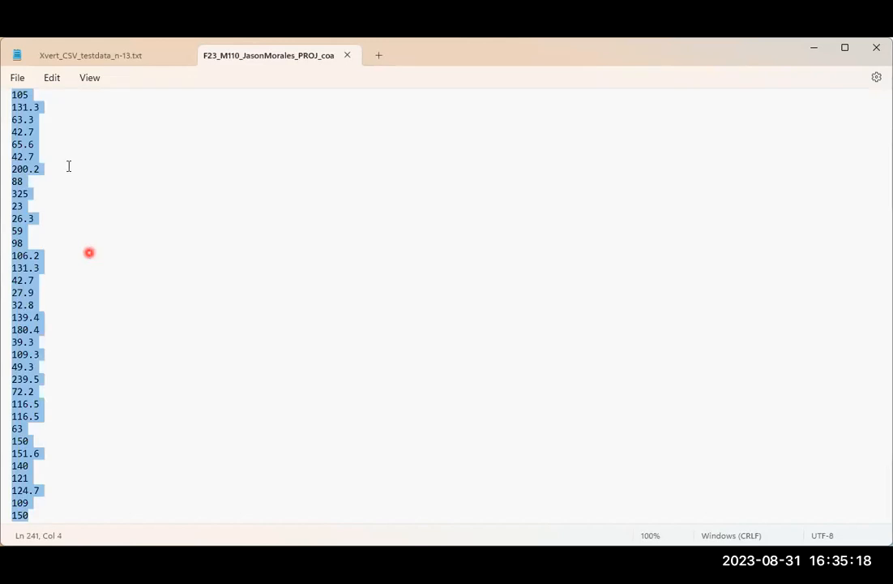
click(55, 84)
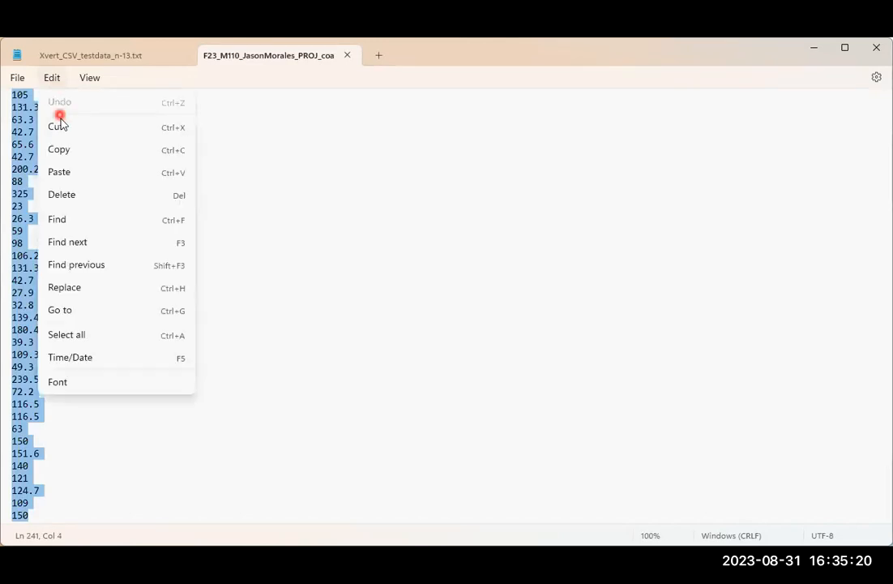
click(79, 336)
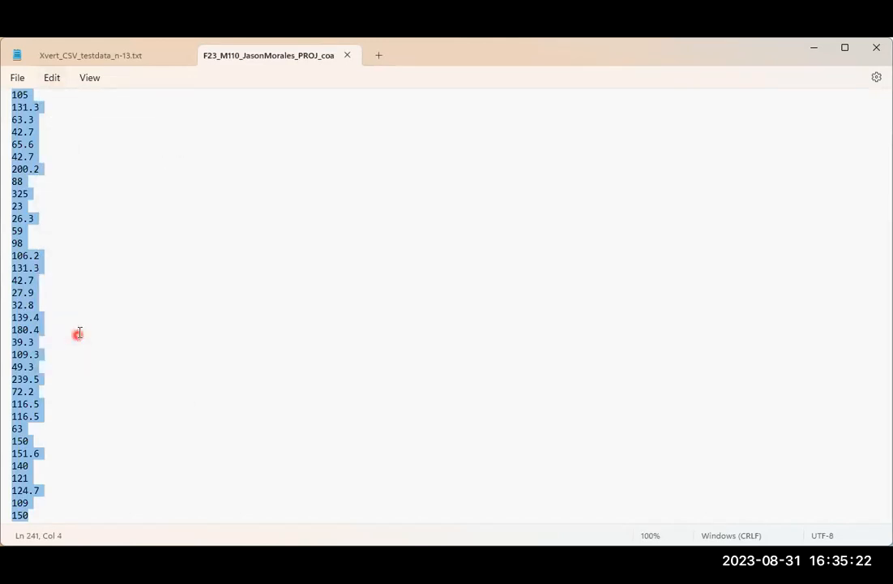
click(51, 78)
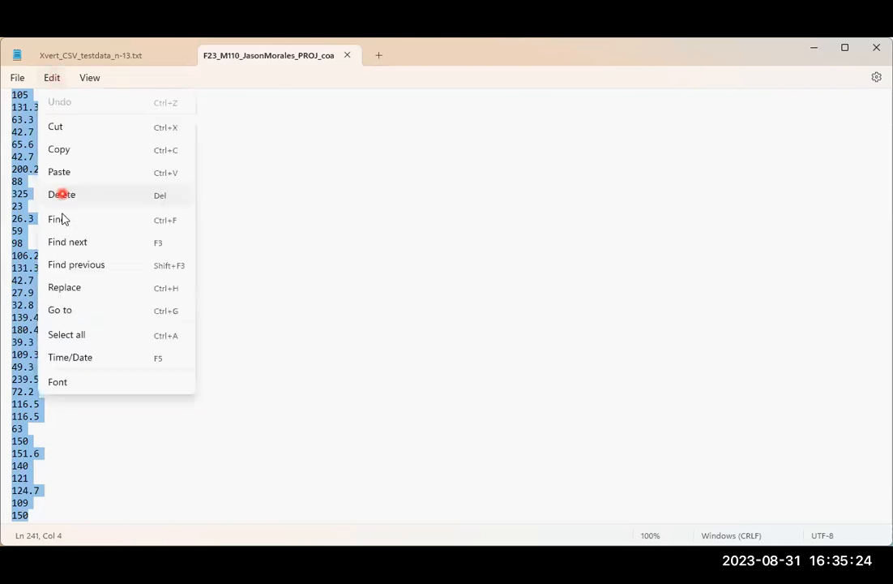
click(60, 148)
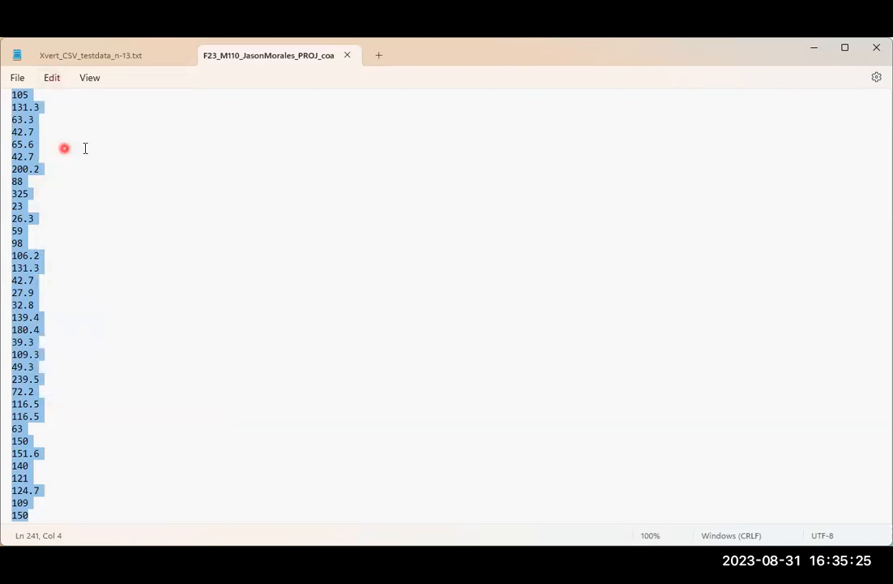
click(140, 170)
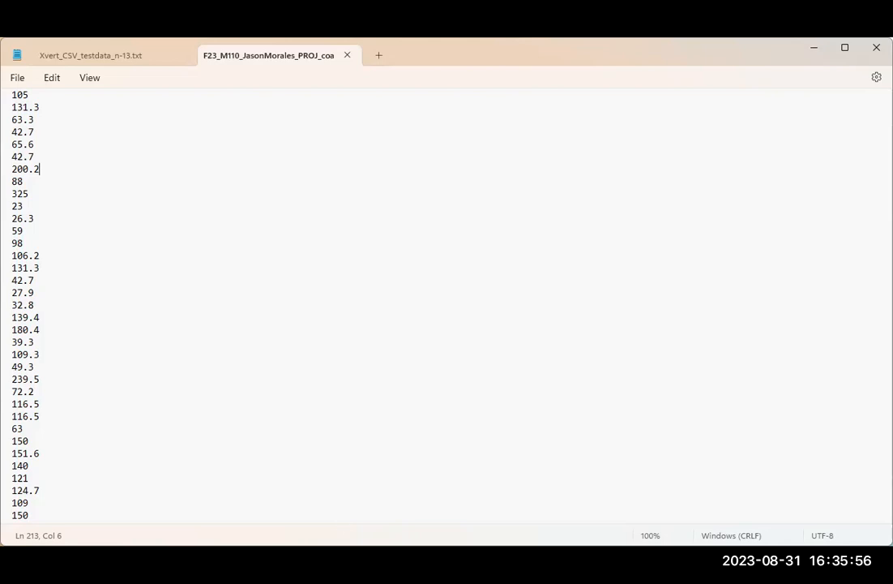
- Switch back to the coasters spreadsheet in Google Sheets and examine the Speed and Height columns on the RAW DATA sheet
click(344, 523)
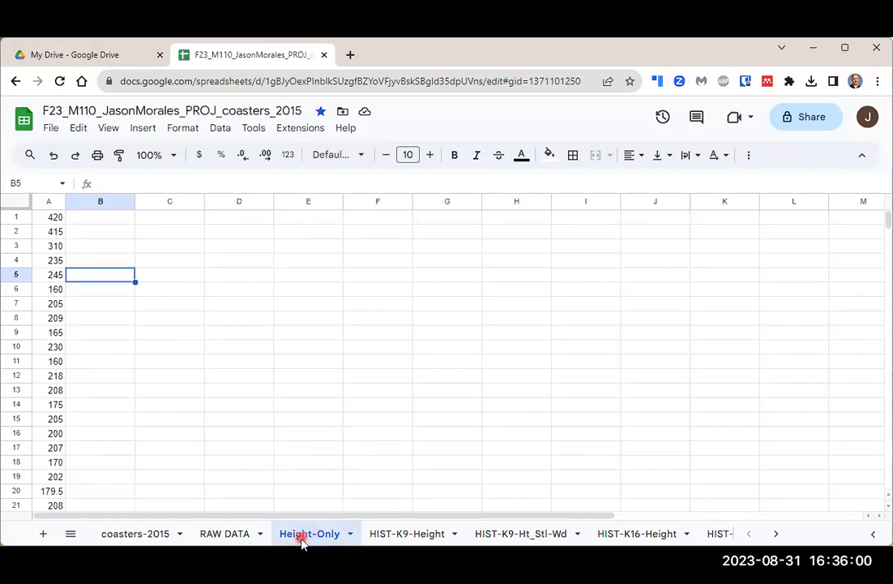
click(224, 534)
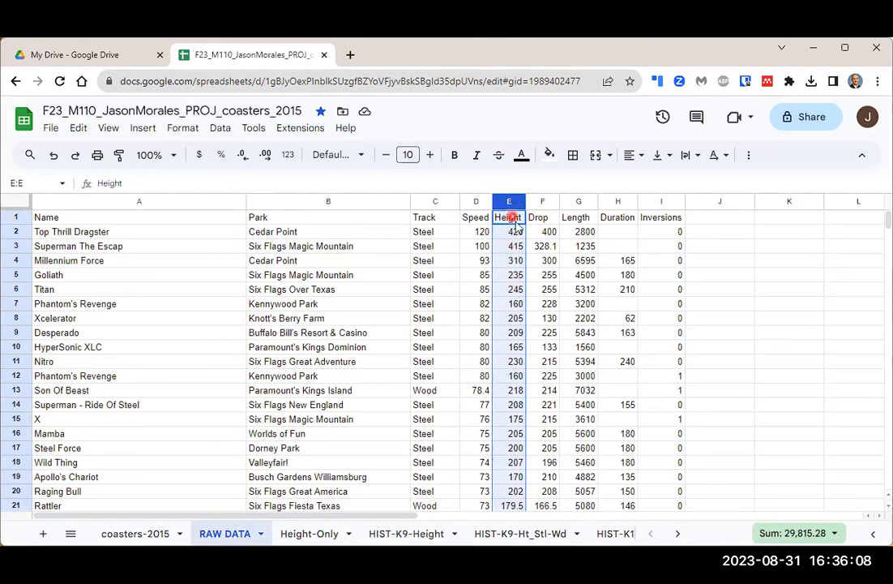
click(515, 245)
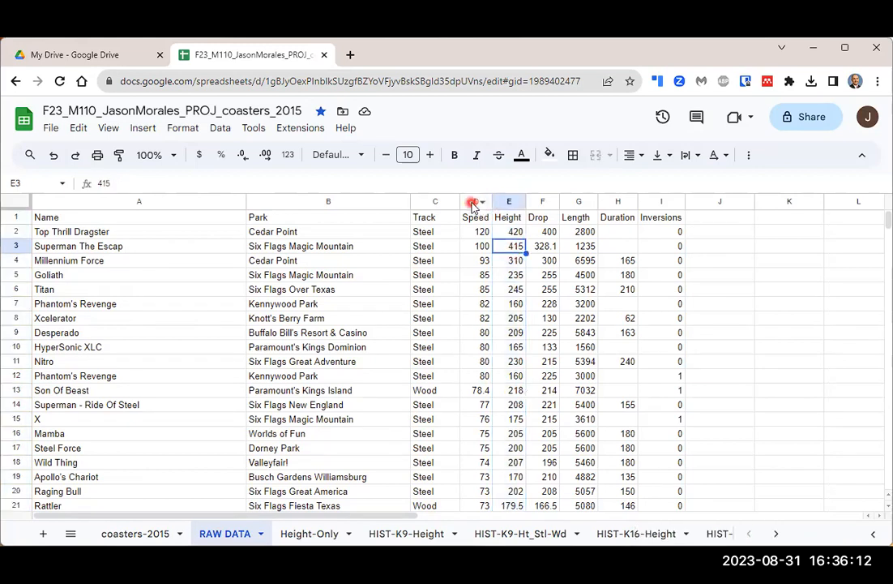
click(473, 202)
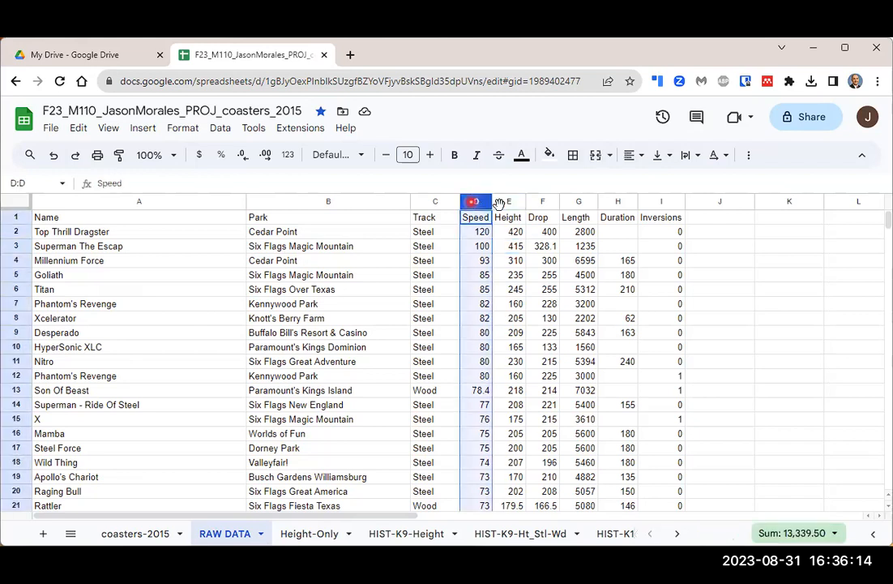
click(506, 201)
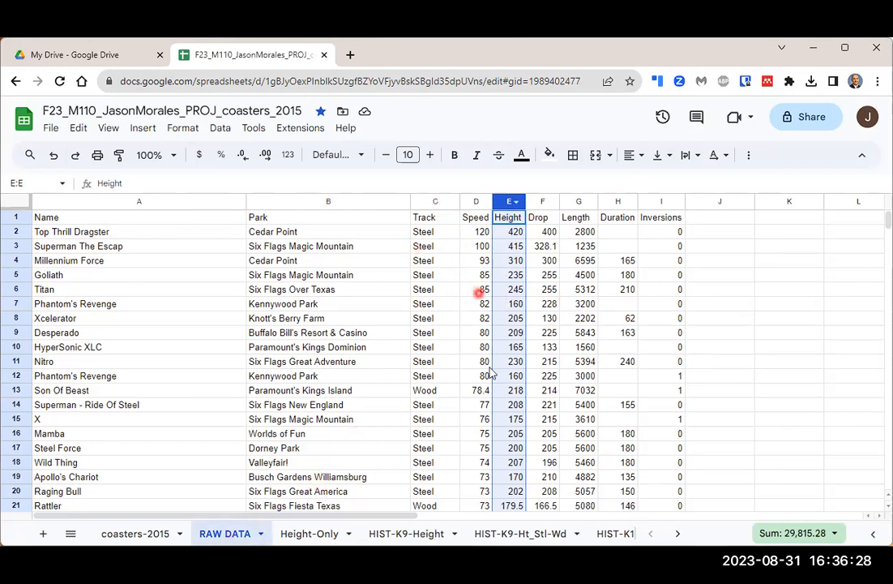
- Duplicate the RAW DATA sheet and rename the copy SpeedvsHeight
click(260, 533)
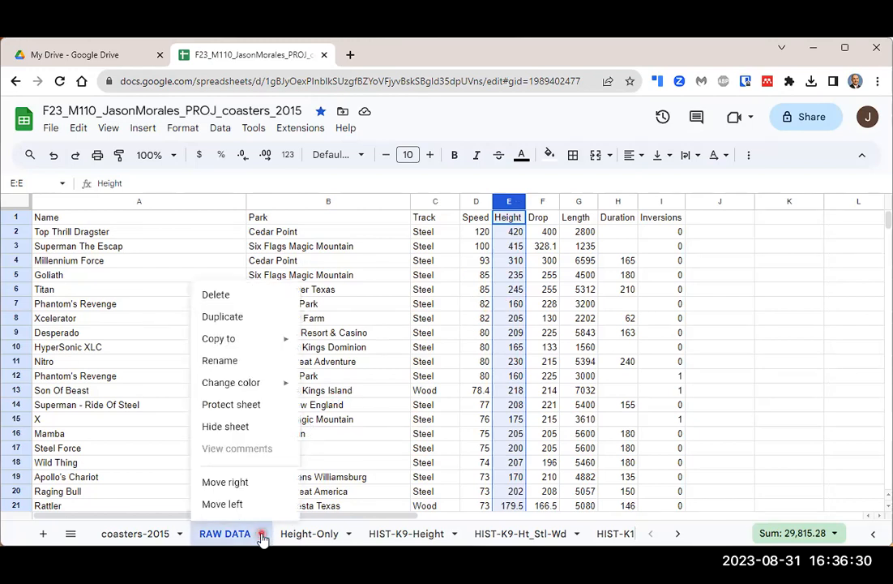
click(247, 319)
click(330, 538)
double_click(330, 537)
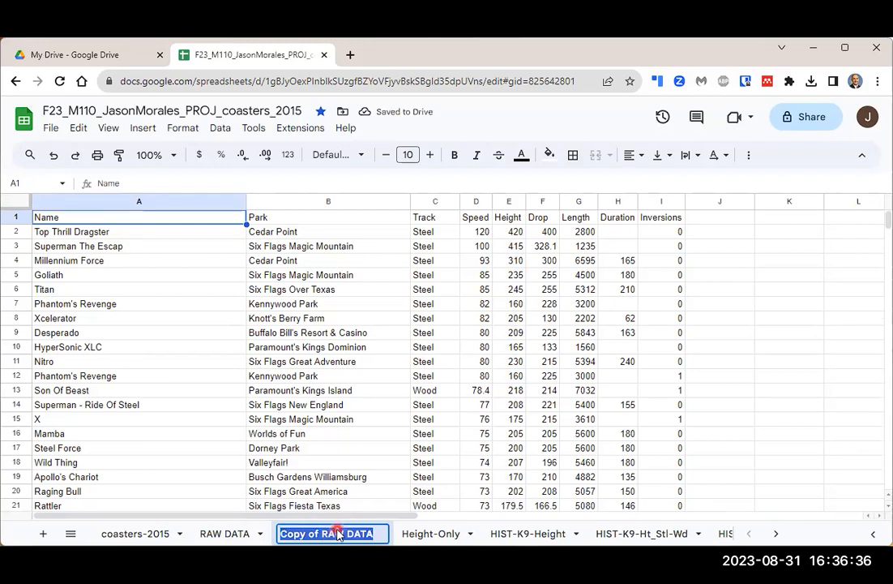
text(Speed)
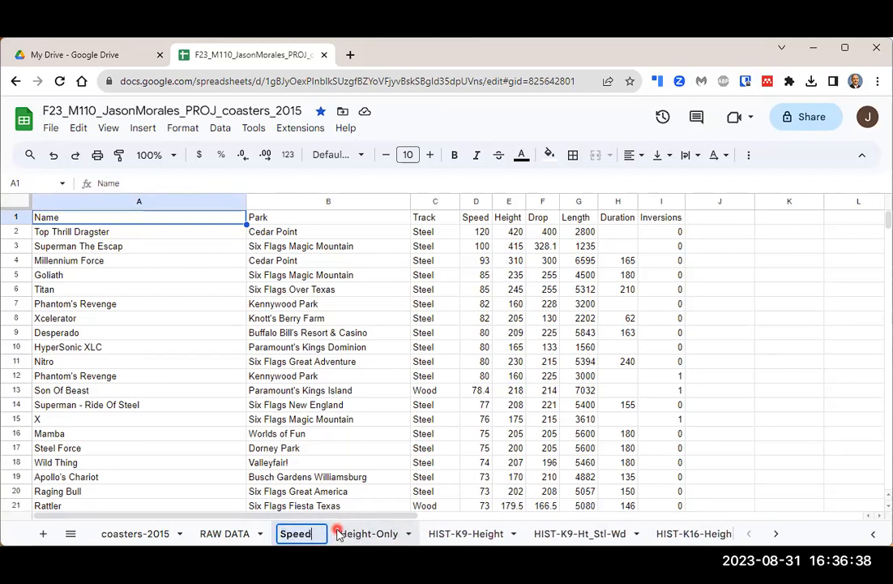
text(vsHeight)
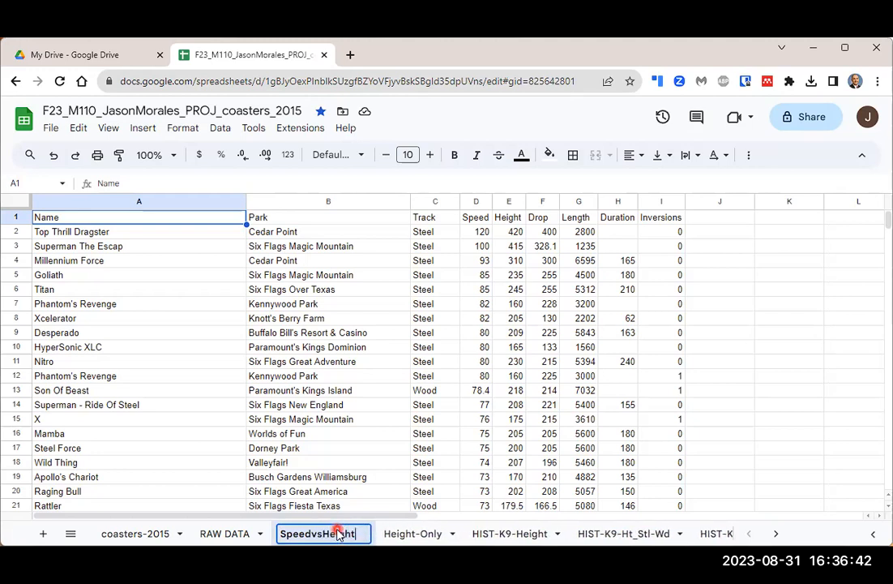
key(Return)
click(385, 436)
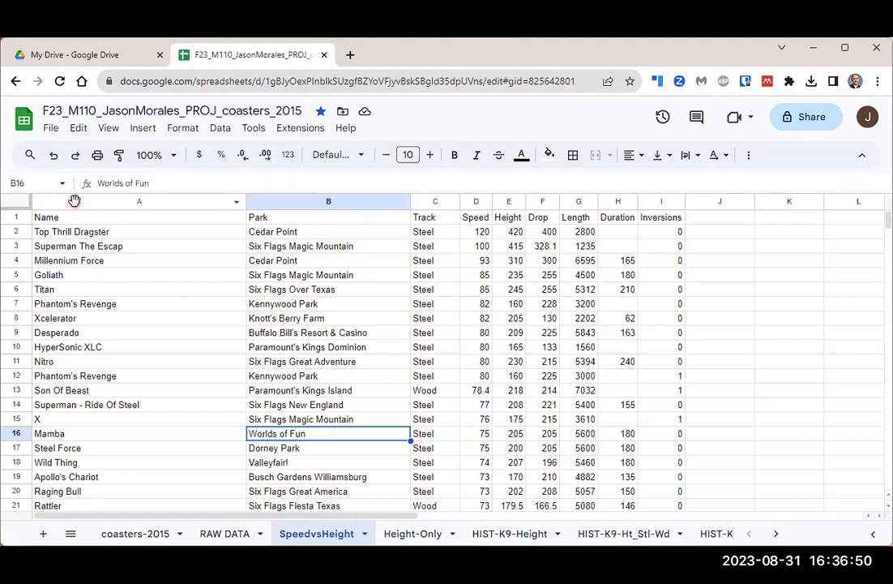
- Delete the Name, Park and Track columns, A through C, from the SpeedvsHeight sheet
click(73, 201)
click(155, 202)
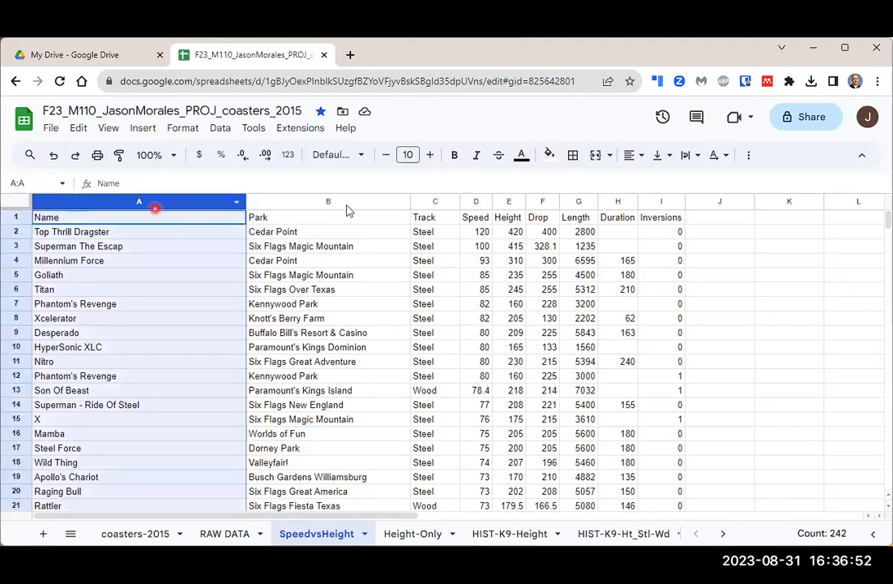
shift+click(435, 204)
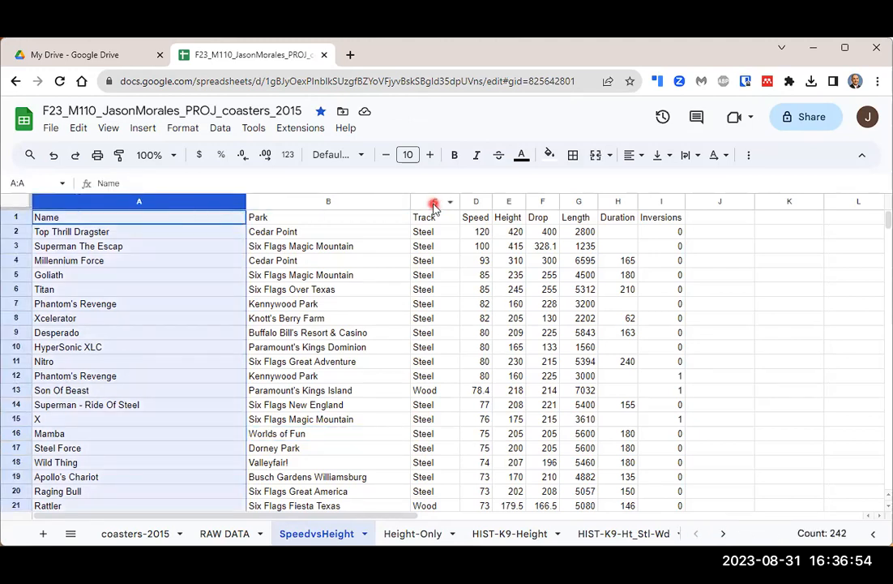
right_click(355, 202)
click(437, 315)
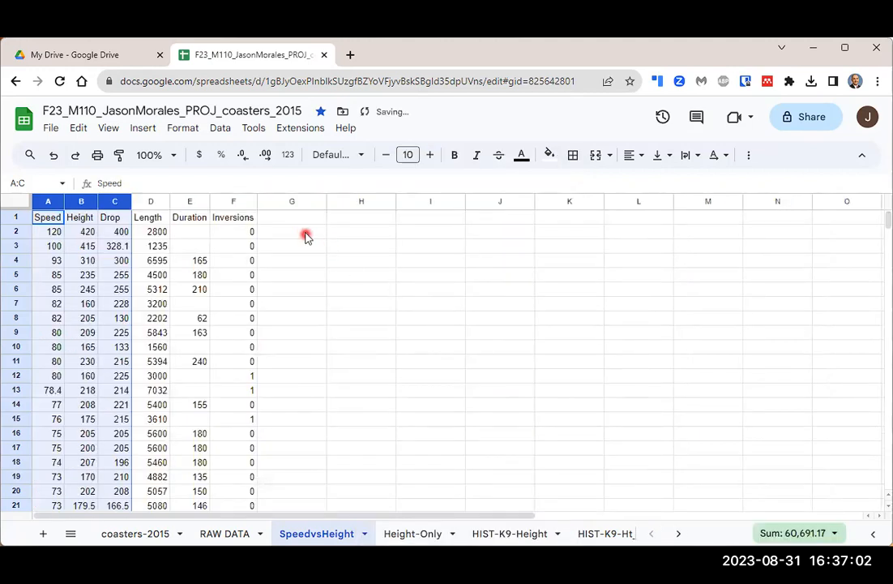
click(305, 236)
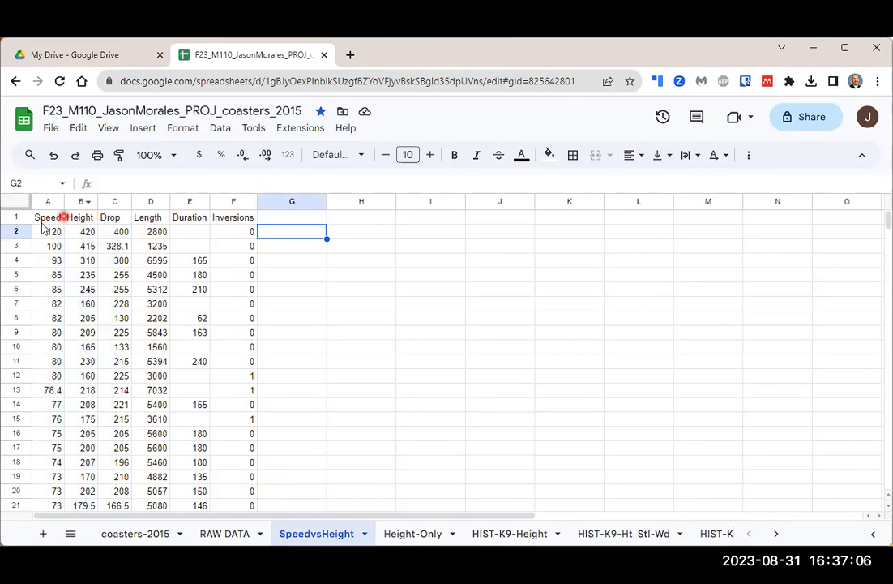
- Delete the Drop, Length, Duration and Inversions columns, C through F, from the SpeedvsHeight sheet
click(110, 200)
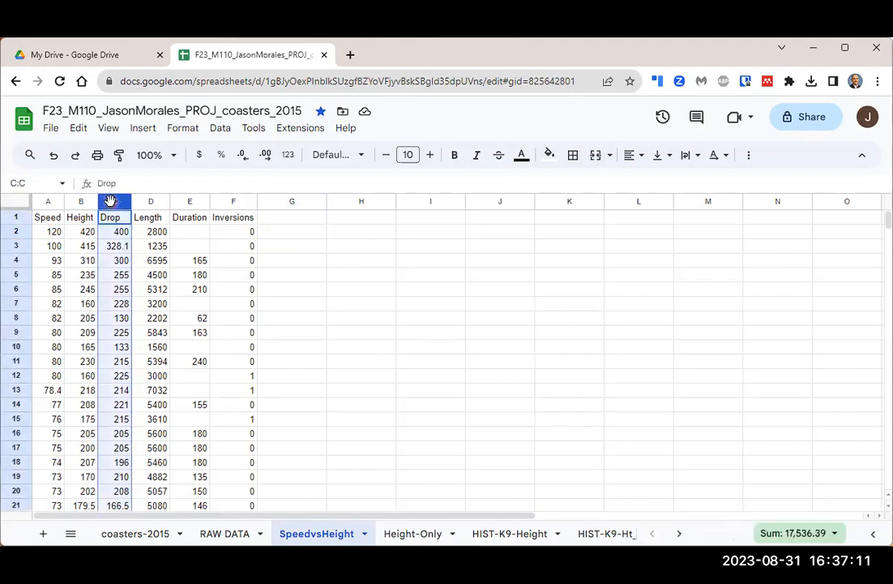
shift+click(232, 202)
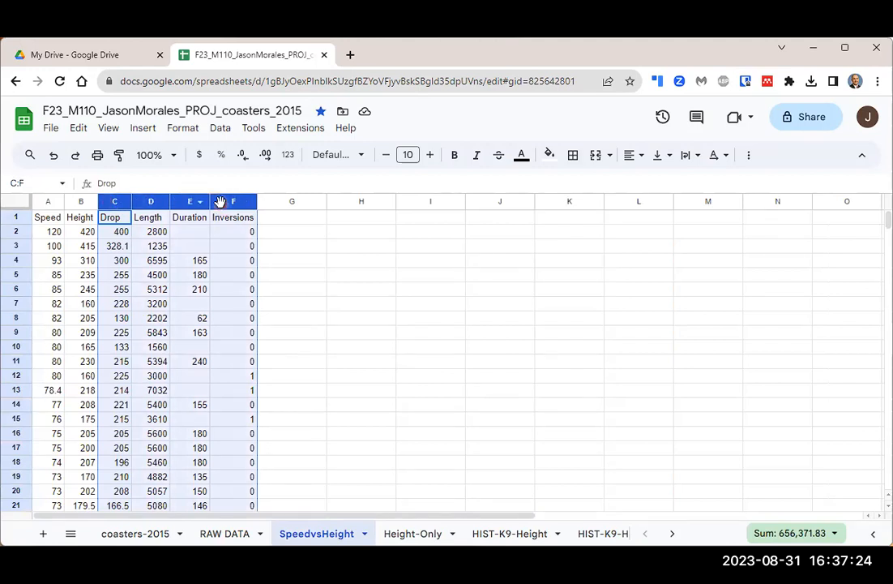
right_click(219, 202)
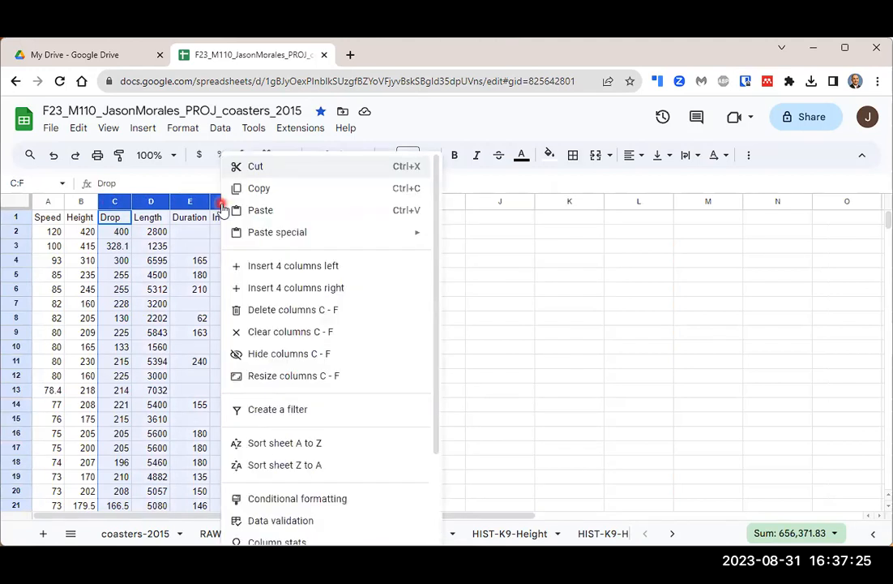
click(267, 313)
click(256, 278)
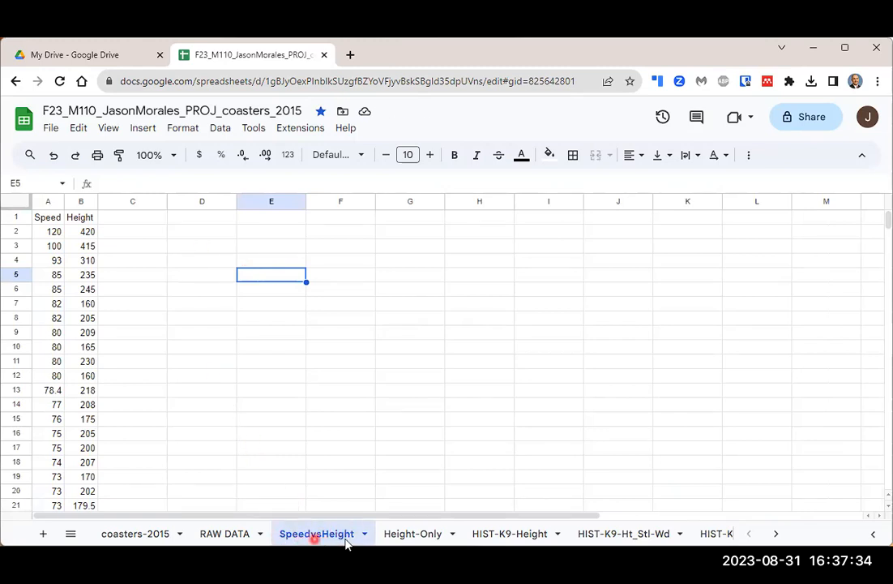
- Delete the header row with the Speed and Height labels from the SpeedvsHeight sheet
click(17, 218)
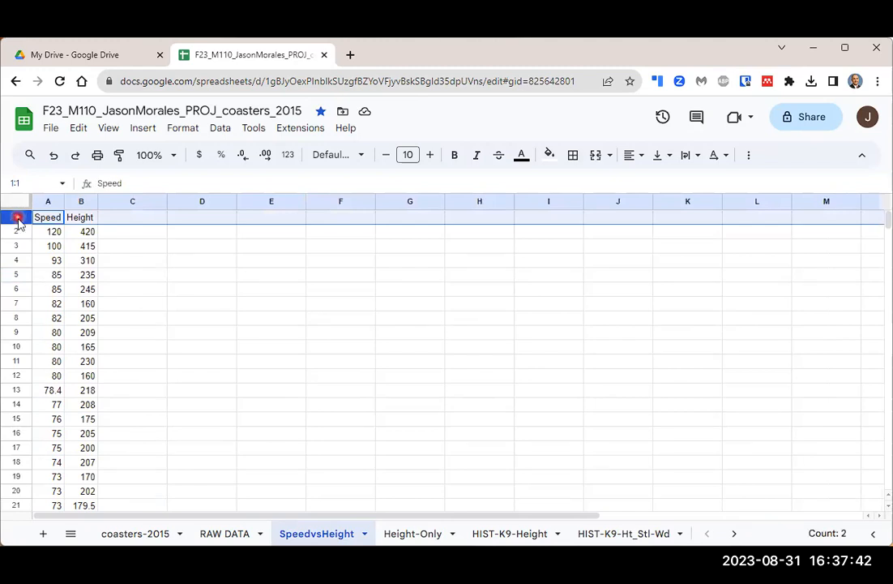
right_click(18, 222)
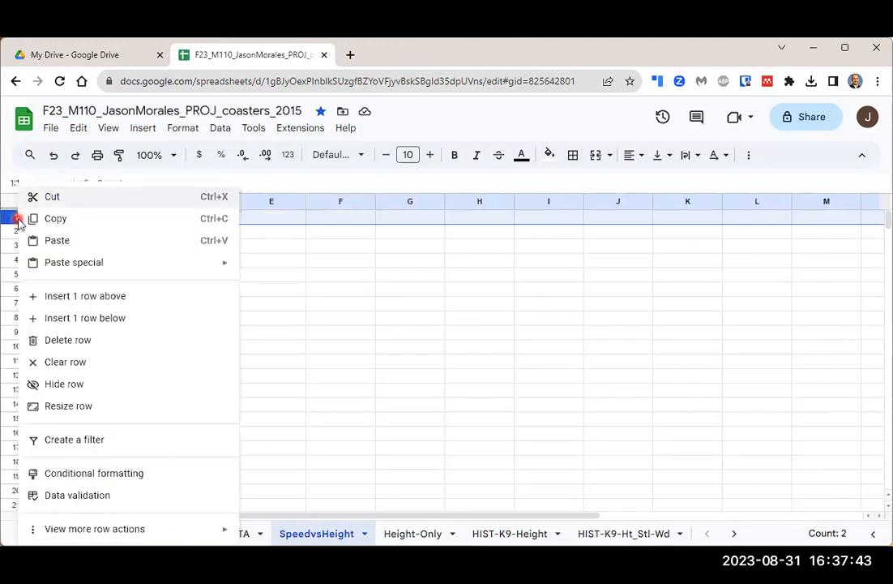
click(71, 343)
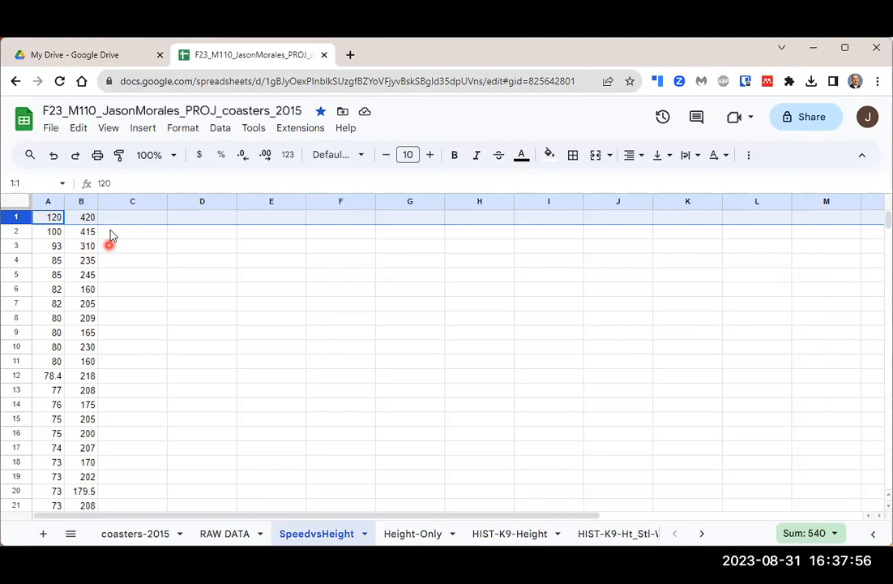
- Download the SpeedvsHeight sheet as a comma-separated values (.csv) file into the Downloads folder, keeping the suggested file name
click(52, 129)
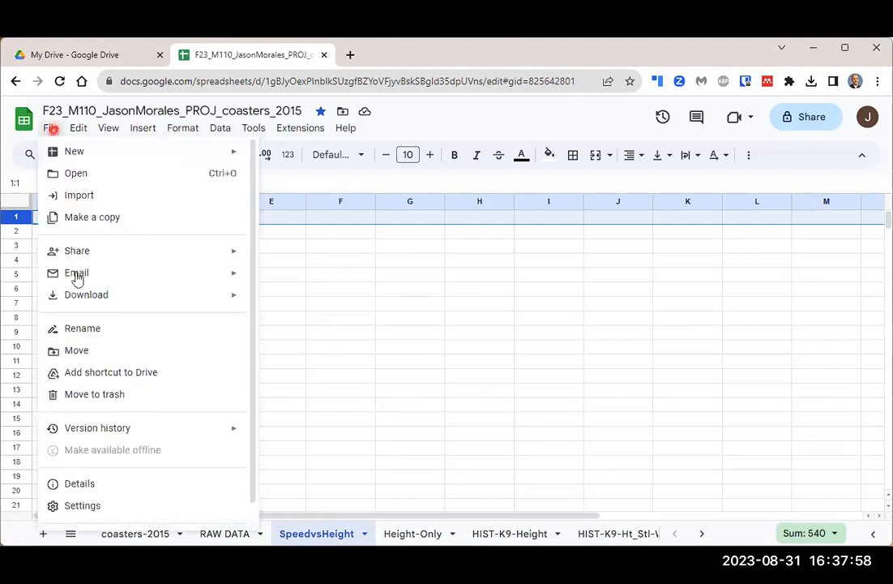
mouse_move(81, 303)
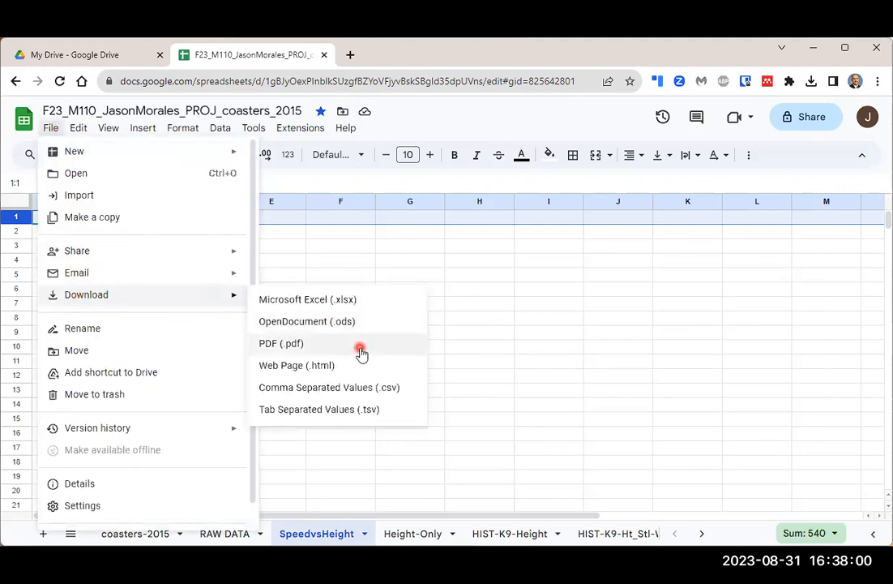
click(395, 391)
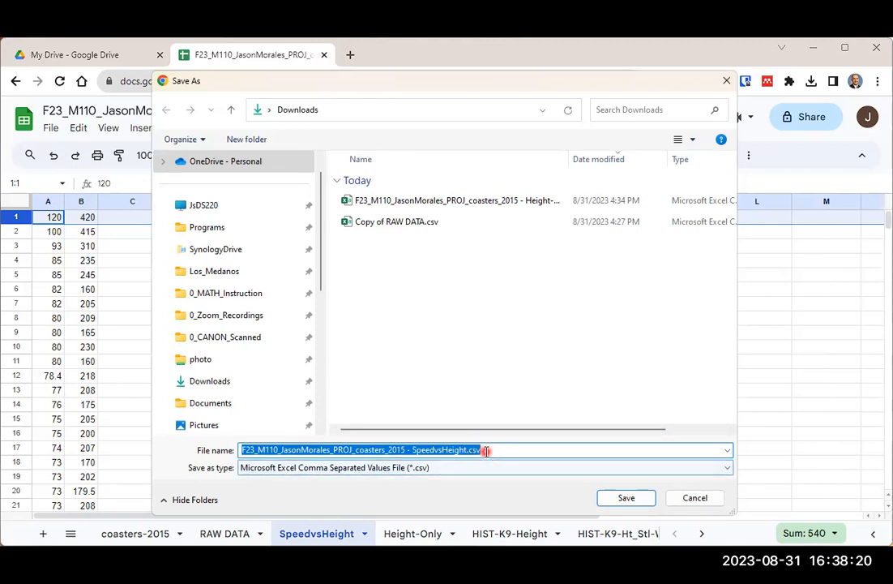
click(645, 499)
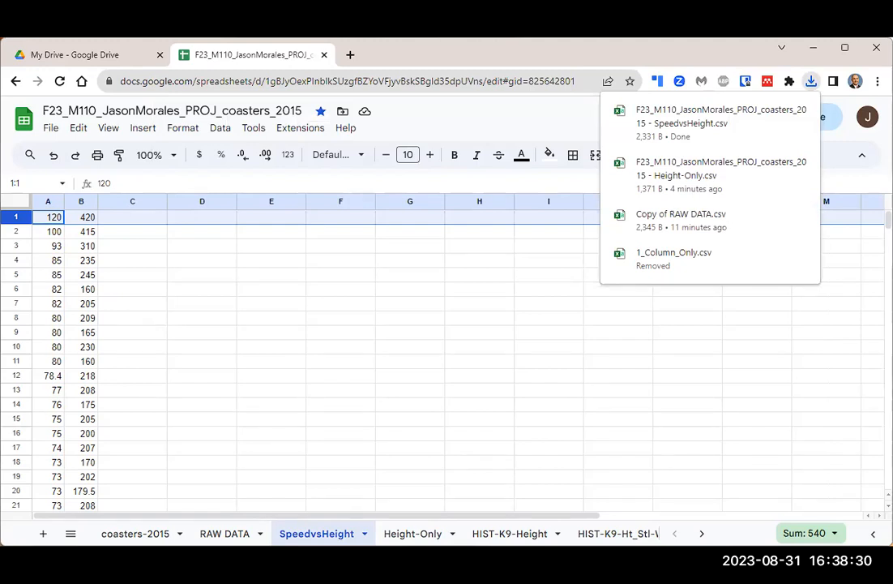
- Switch to the Downloads folder in File Explorer and open the SpeedvsHeight CSV file with Notepad
key(alt+Tab)
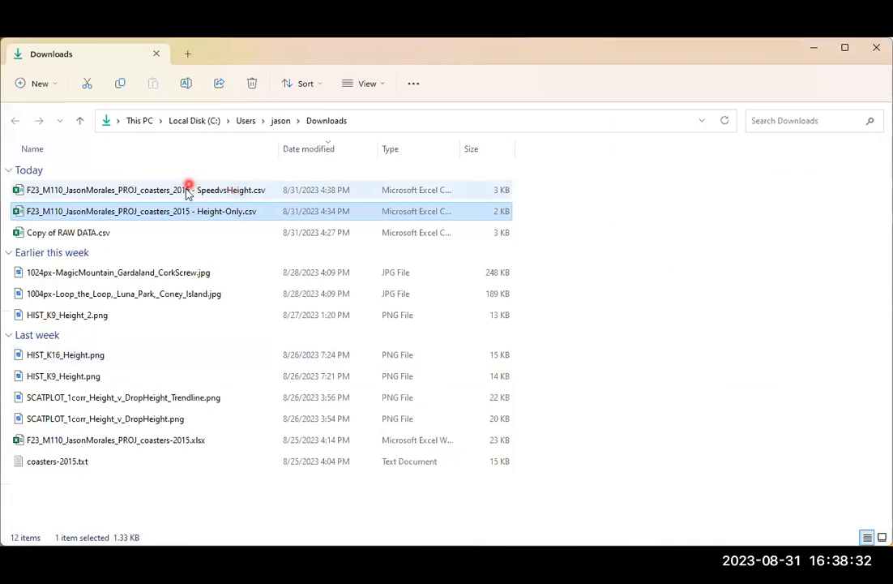
click(237, 192)
right_click(237, 195)
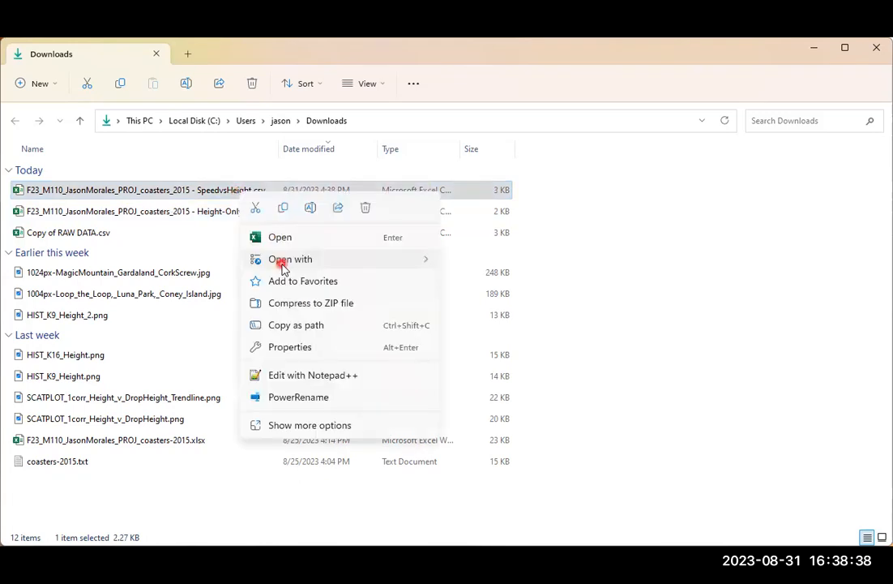
mouse_move(429, 270)
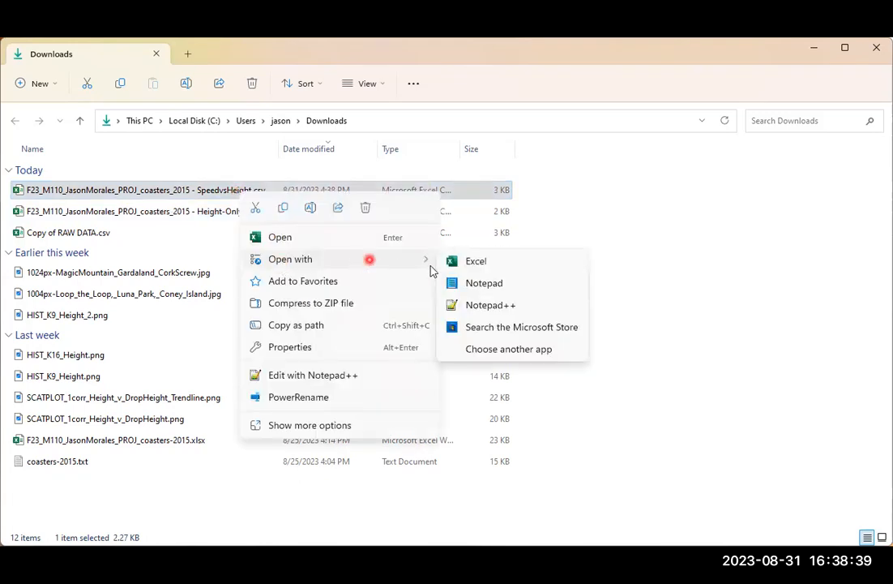
click(485, 284)
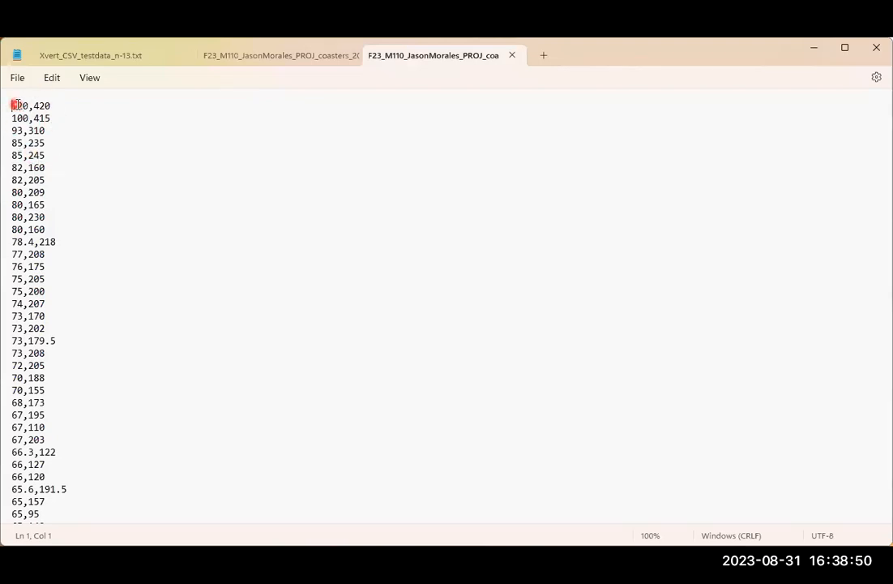
- Select all the comma-separated speed and height pairs in the text file and copy them
click(51, 78)
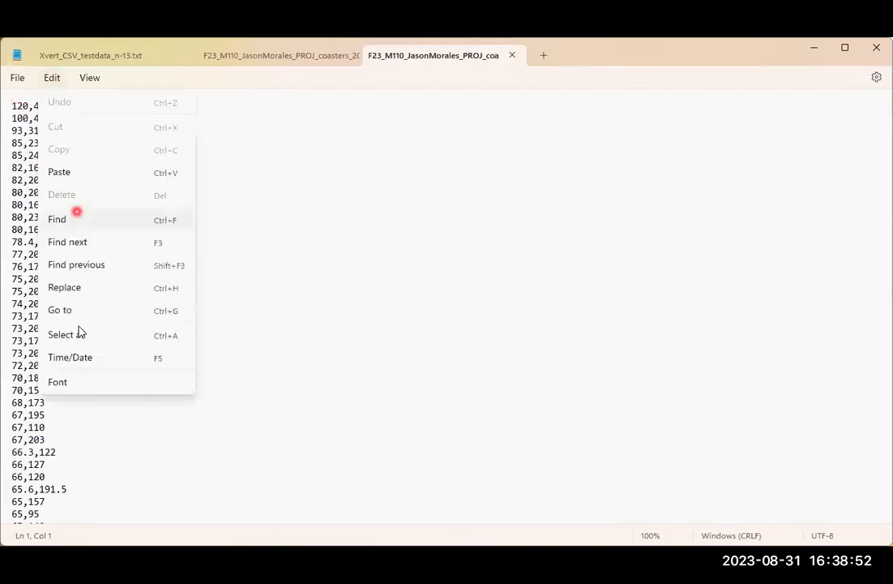
click(80, 335)
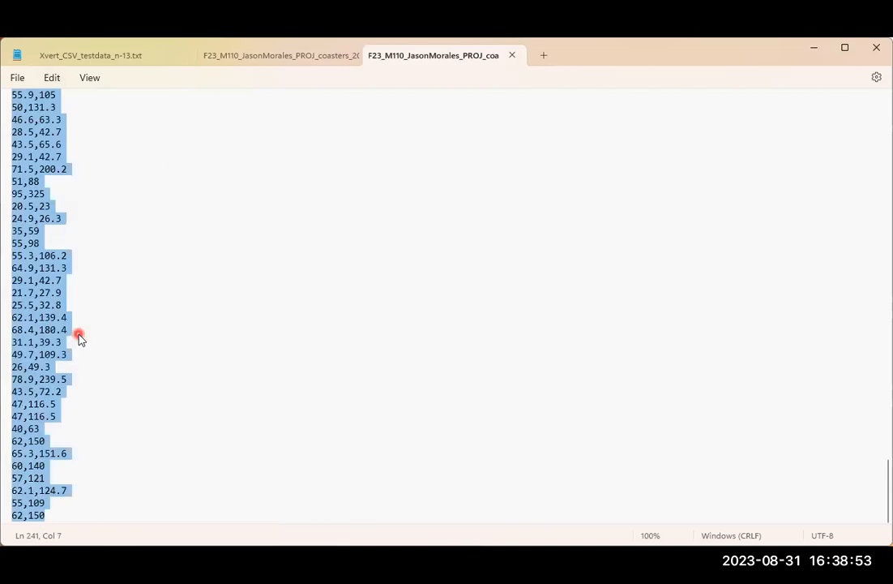
click(54, 80)
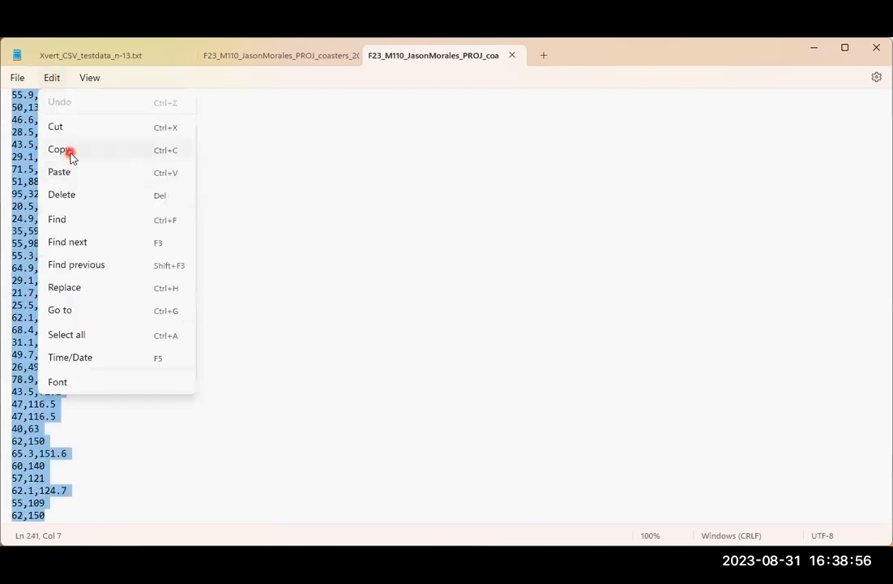
click(65, 151)
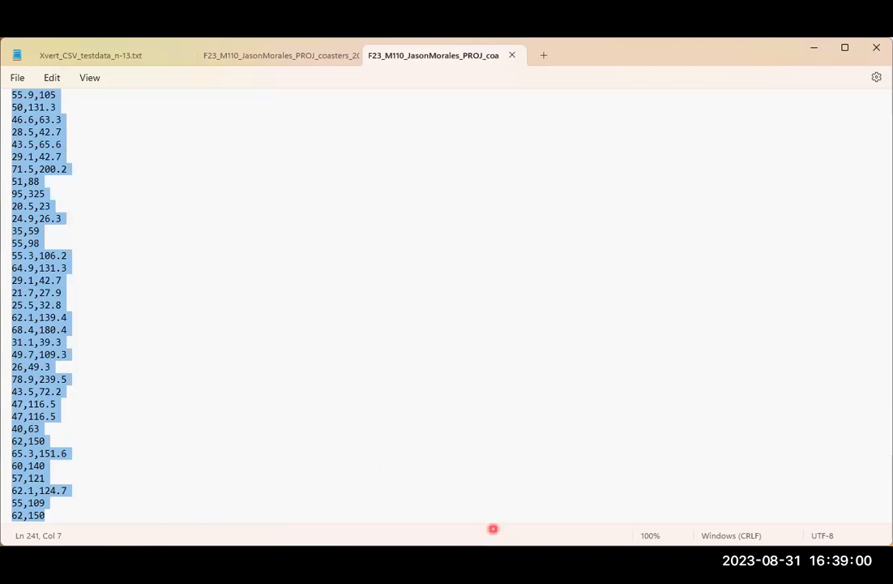
- Switch to the MyOpenMath PDFs in Edge, examine the x,y data entry question Q2 in the 899052 project, and return to the spreadsheet
click(492, 529)
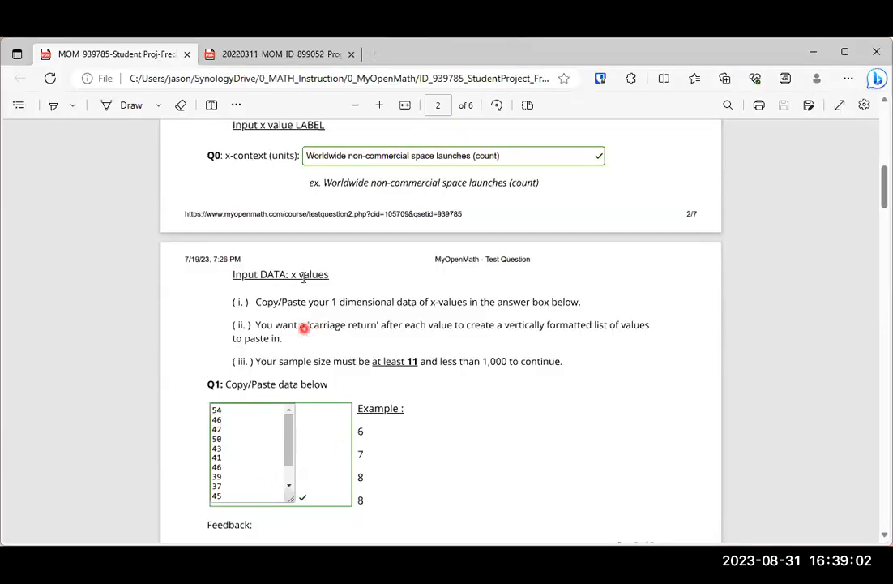
click(284, 54)
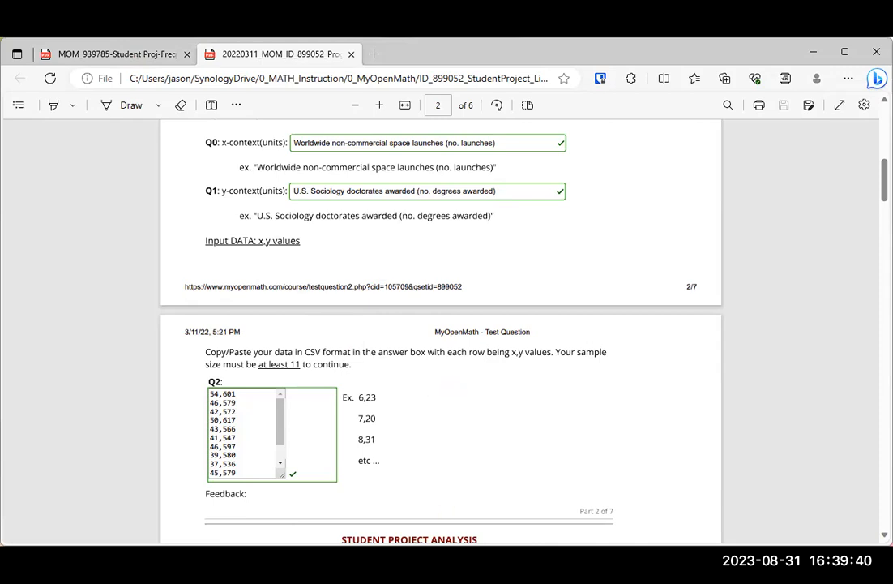
key(alt+Tab)
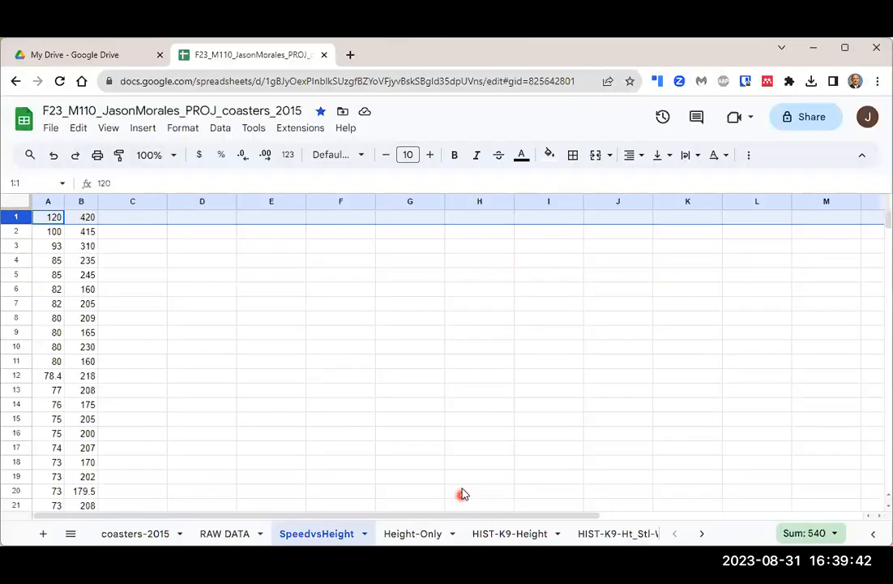